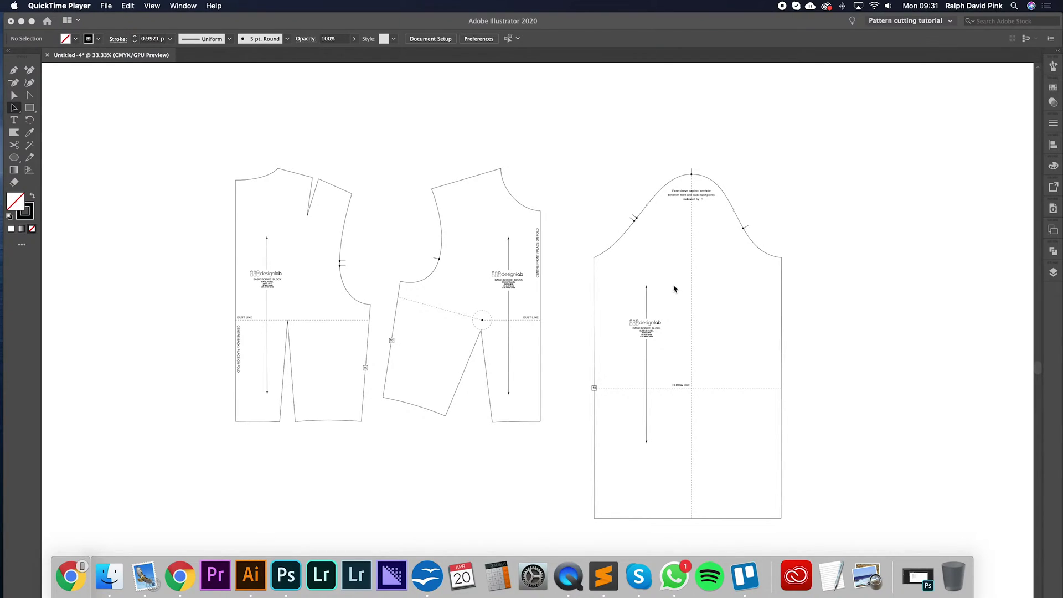
Step: Switch to the Selection tool and zoom in to 50% on the bodice and sleeve blocks
click(587, 240)
click(14, 95)
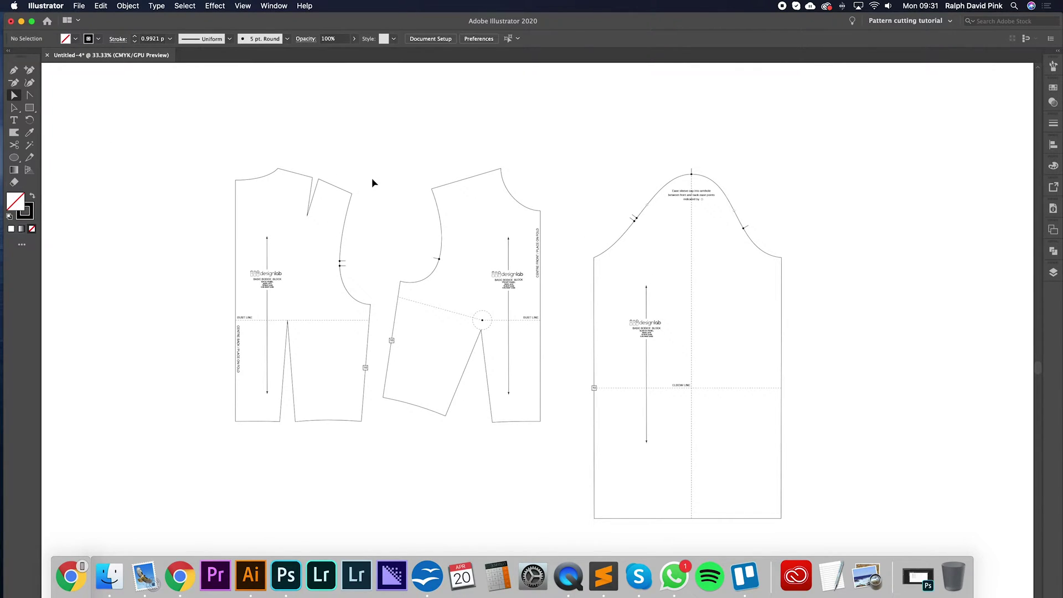
key(super+equal)
drag(458, 169, 486, 197)
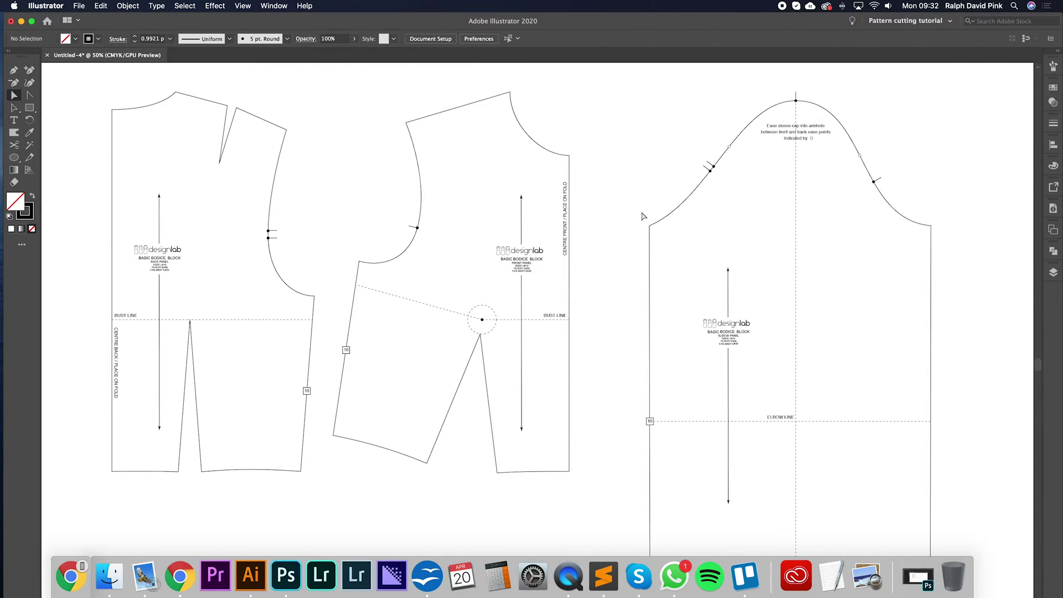
Step: Select the front bodice outline and add the back panel armhole to the selection
scroll(641, 214, up, 3)
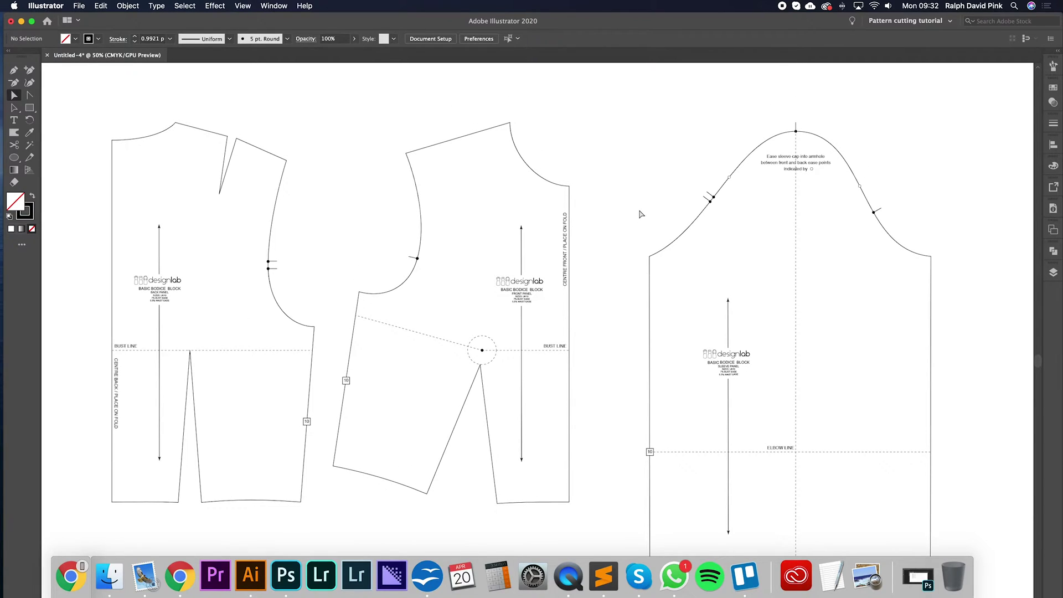
scroll(629, 215, down, 2)
scroll(627, 216, up, 2)
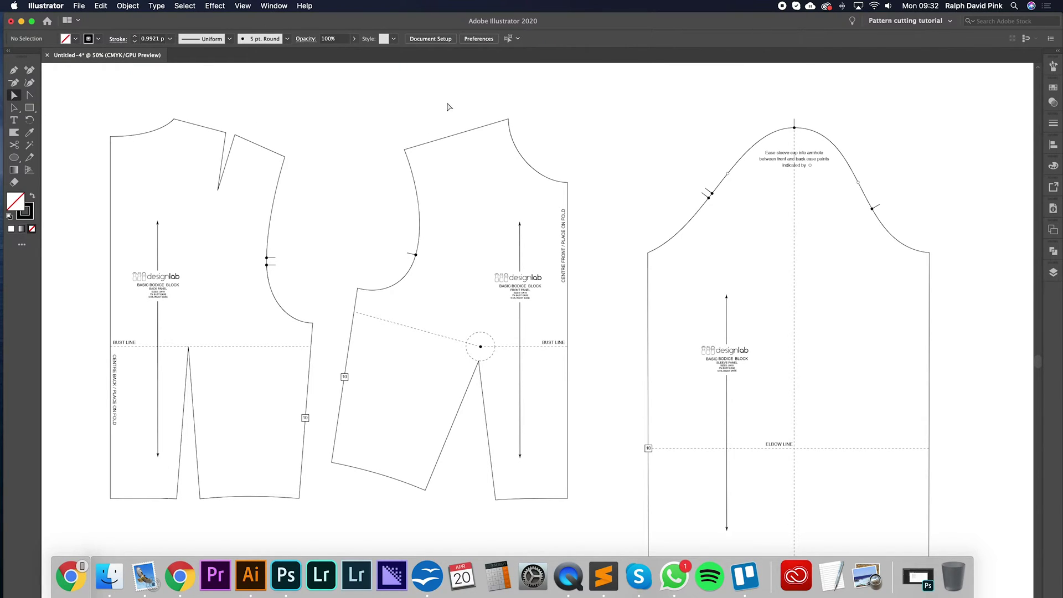
click(462, 166)
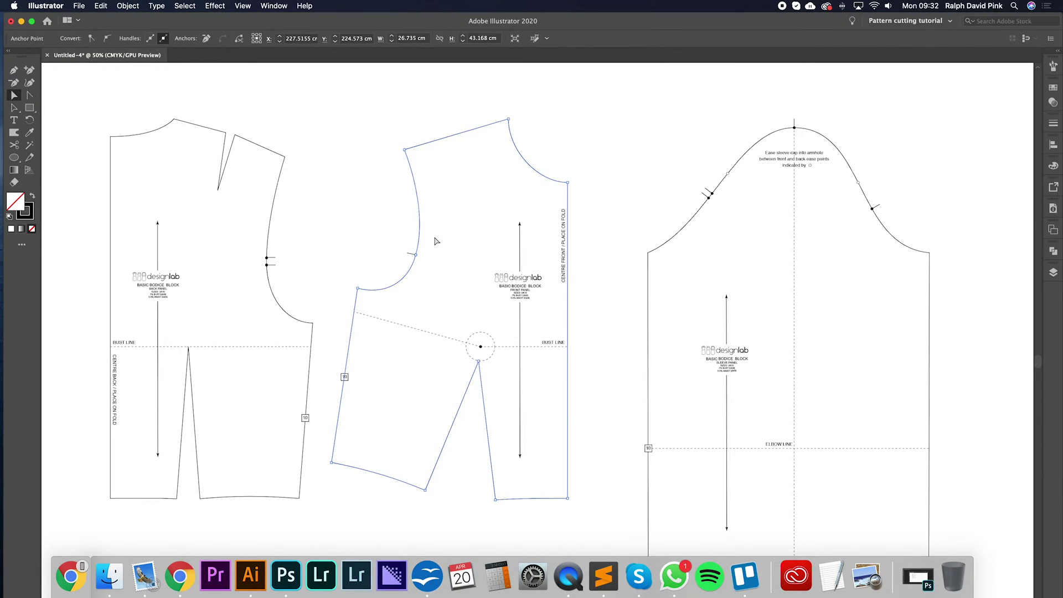
drag(314, 158, 270, 166)
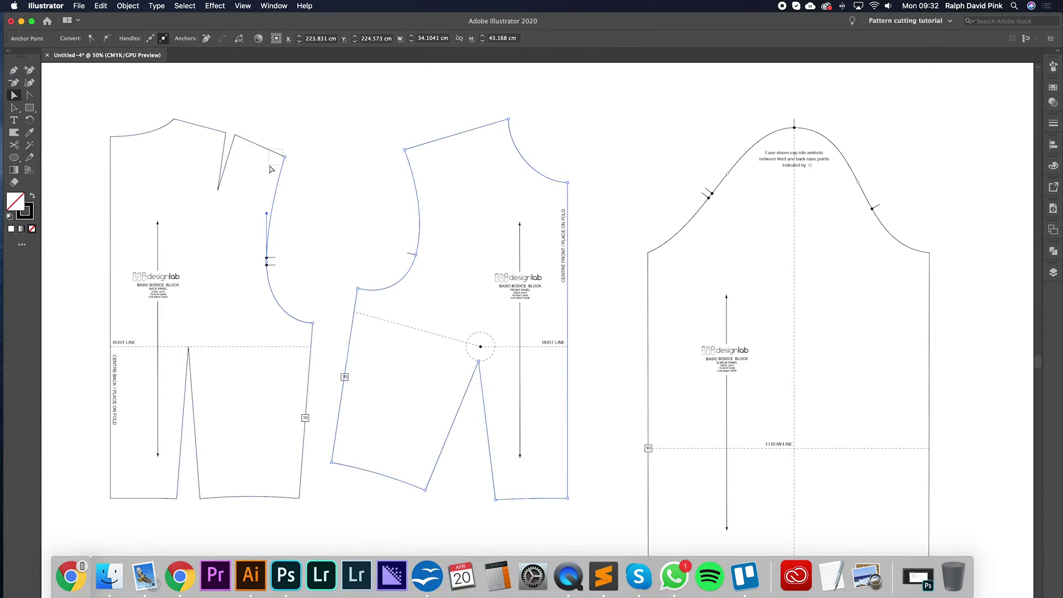
Step: Join the back panel pieces into one path, then marquee-select both bodice outlines
right_click(304, 156)
click(318, 228)
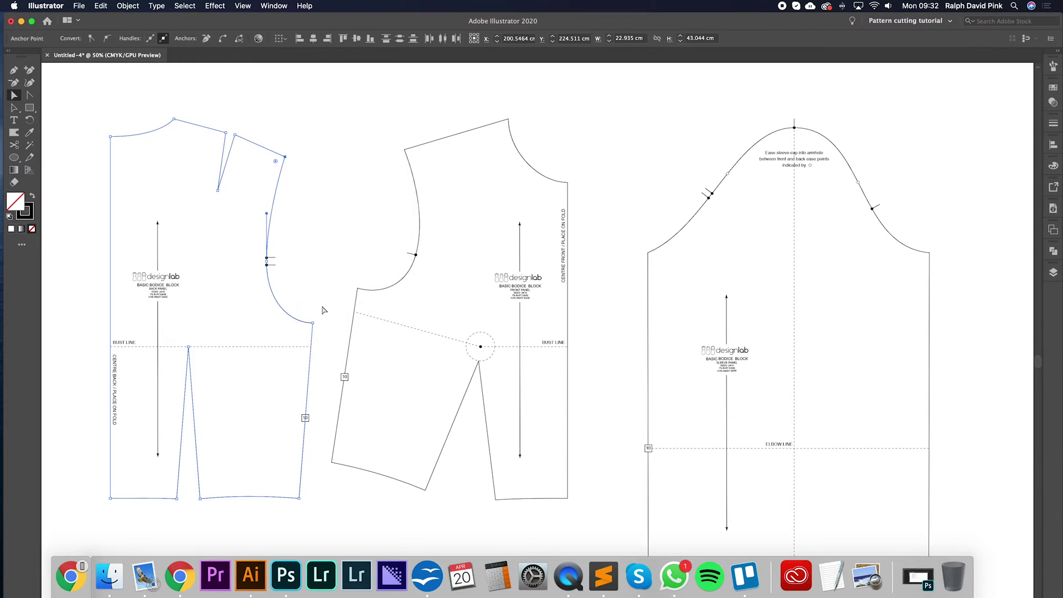
right_click(320, 284)
click(341, 366)
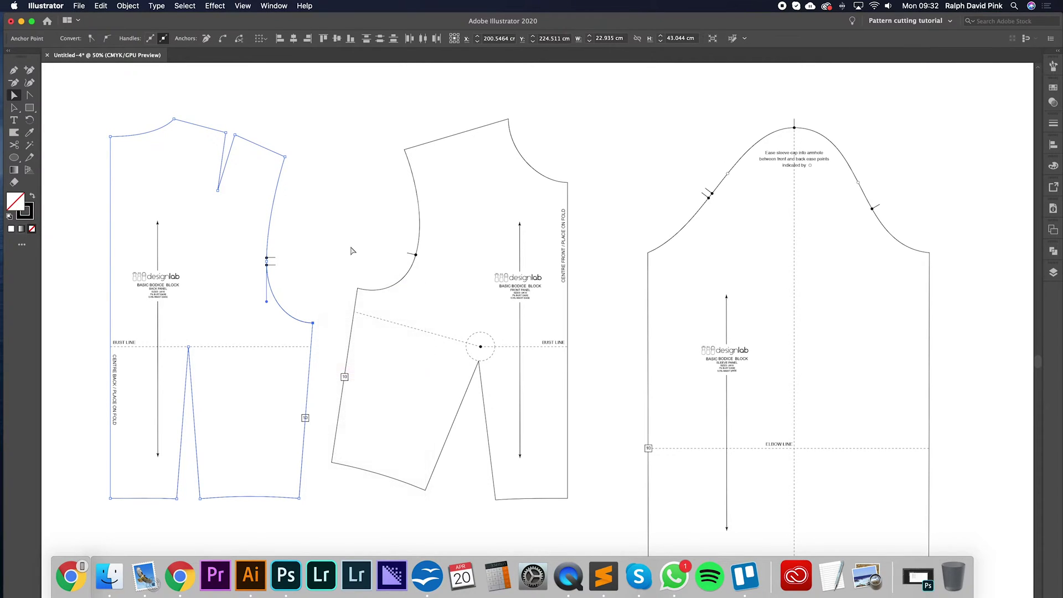
drag(271, 123, 529, 192)
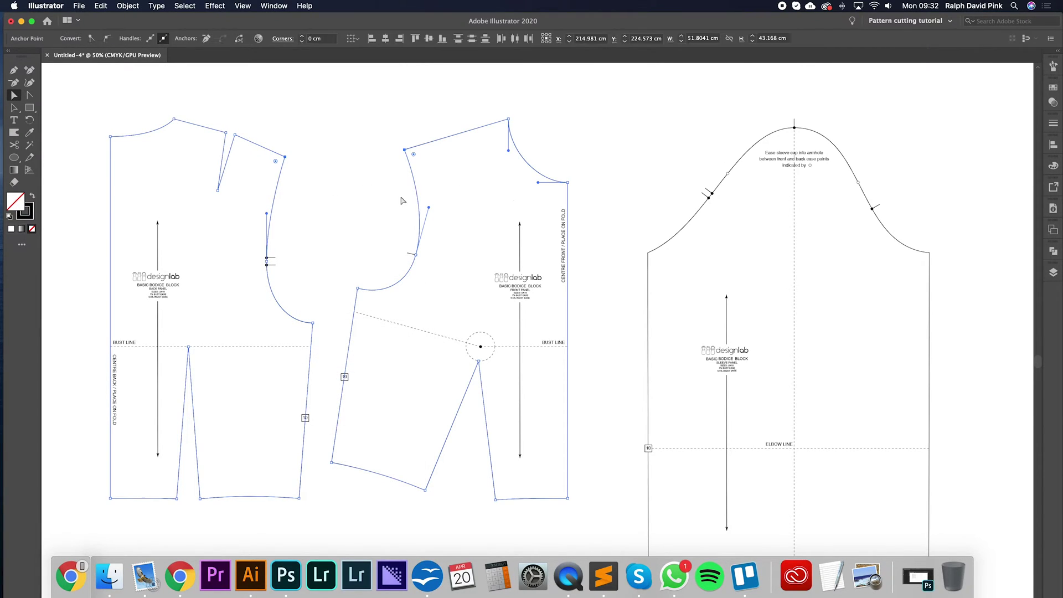
click(132, 6)
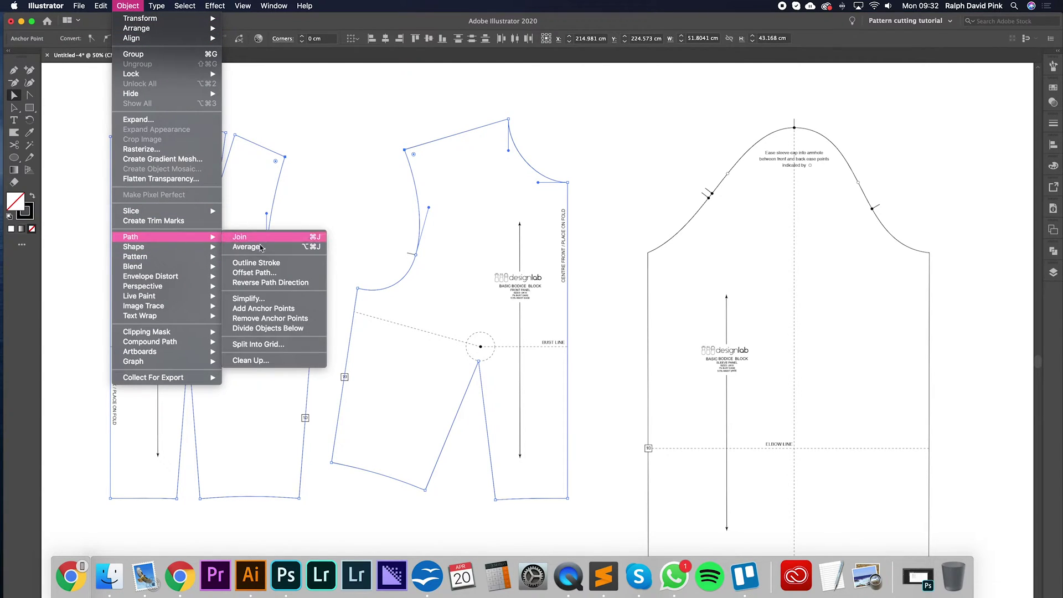
click(253, 275)
drag(437, 87, 607, 153)
click(662, 153)
text(1)
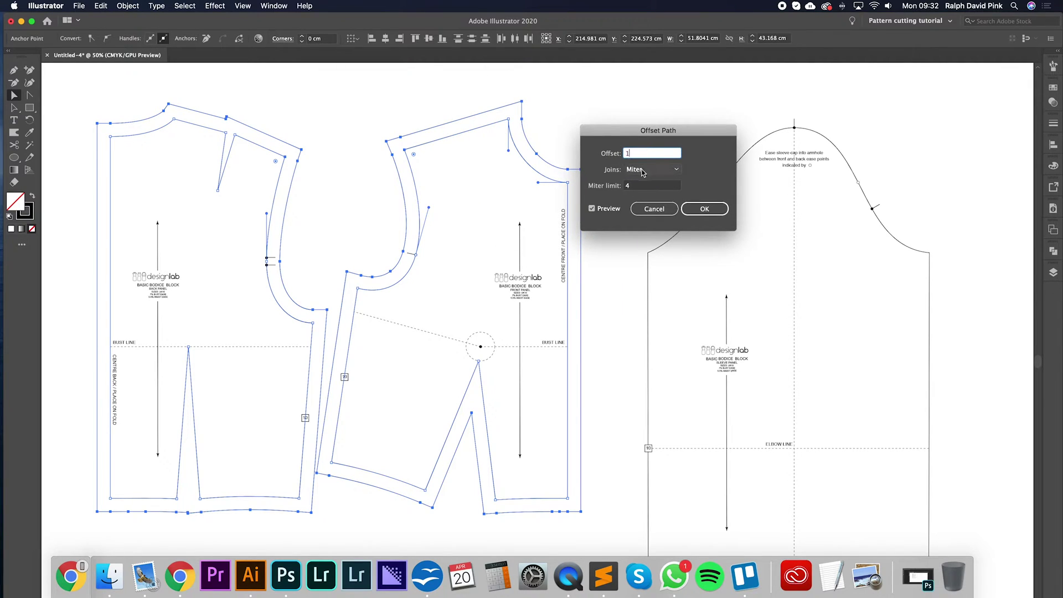
click(643, 184)
key(Tab)
text(2)
key(Tab)
key(Tab)
key(Tab)
text(0.5)
click(634, 187)
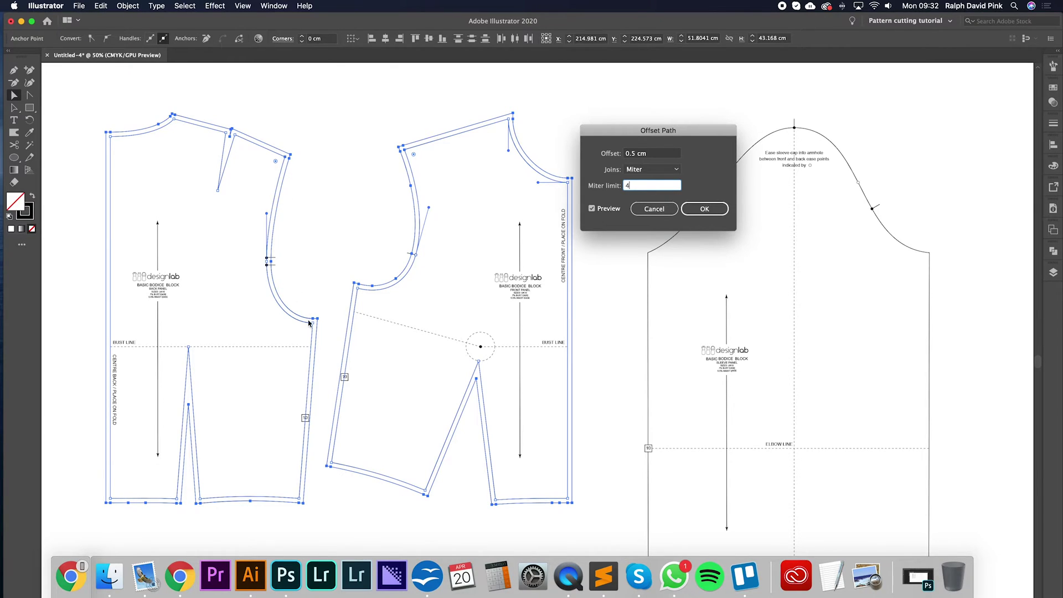
click(651, 210)
click(348, 216)
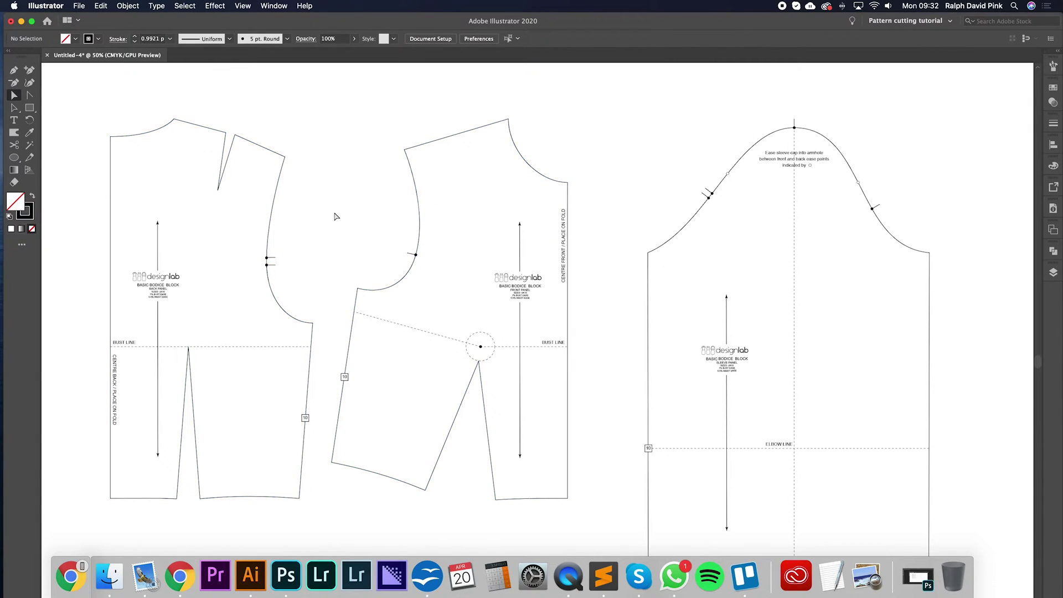
Step: Cut the front bodice outline with Scissors at the neck point and lower armhole point
click(409, 169)
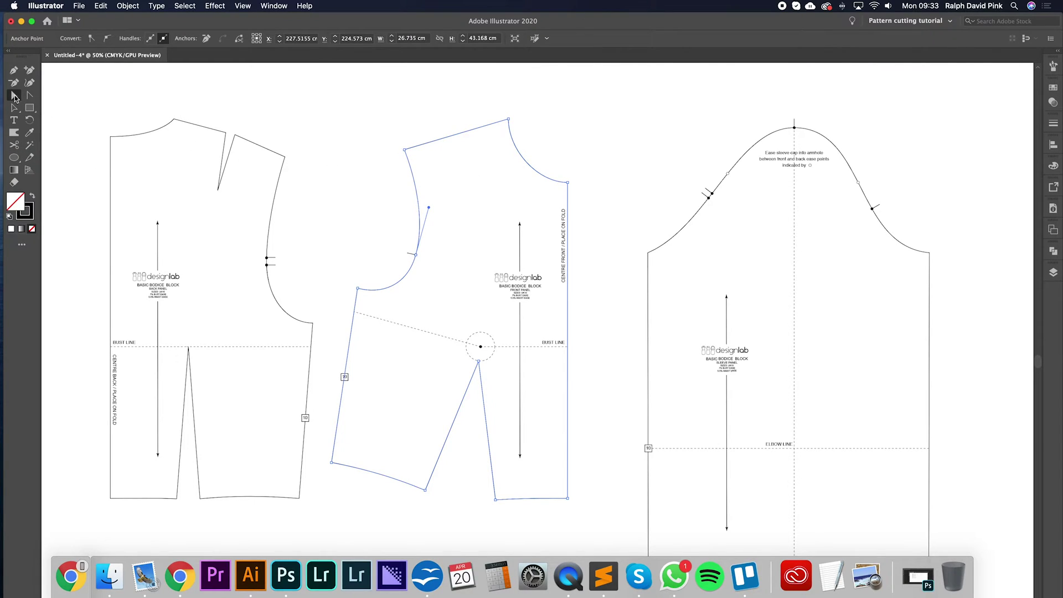
click(396, 124)
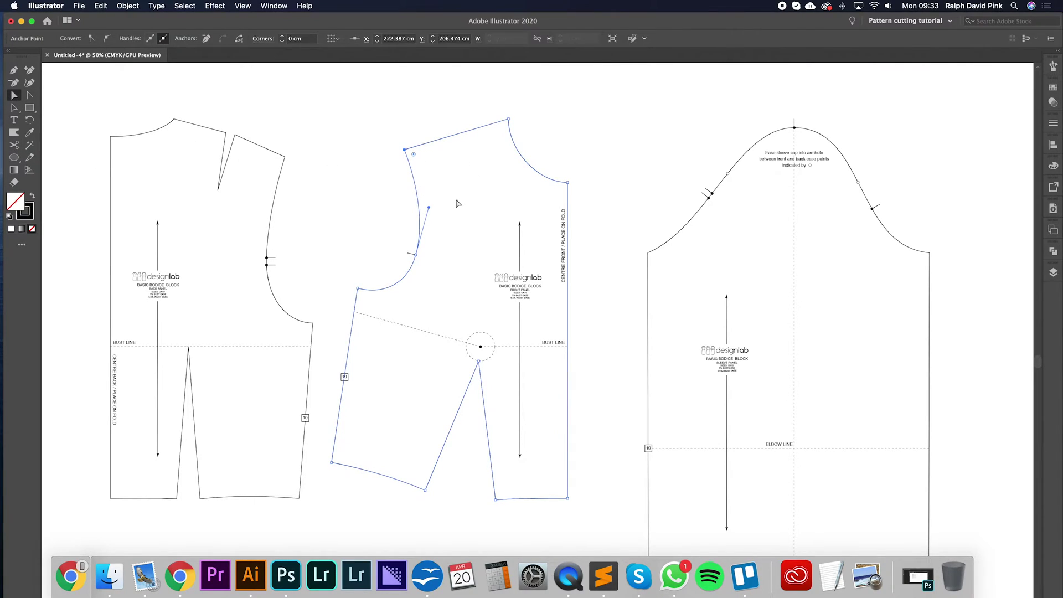
click(441, 143)
click(346, 125)
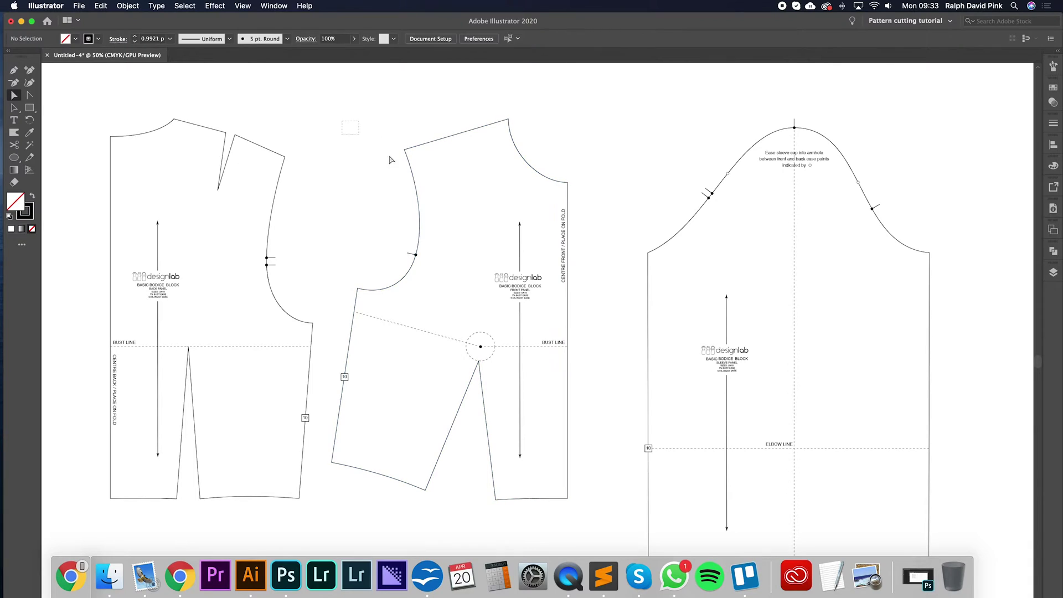
drag(377, 133, 431, 171)
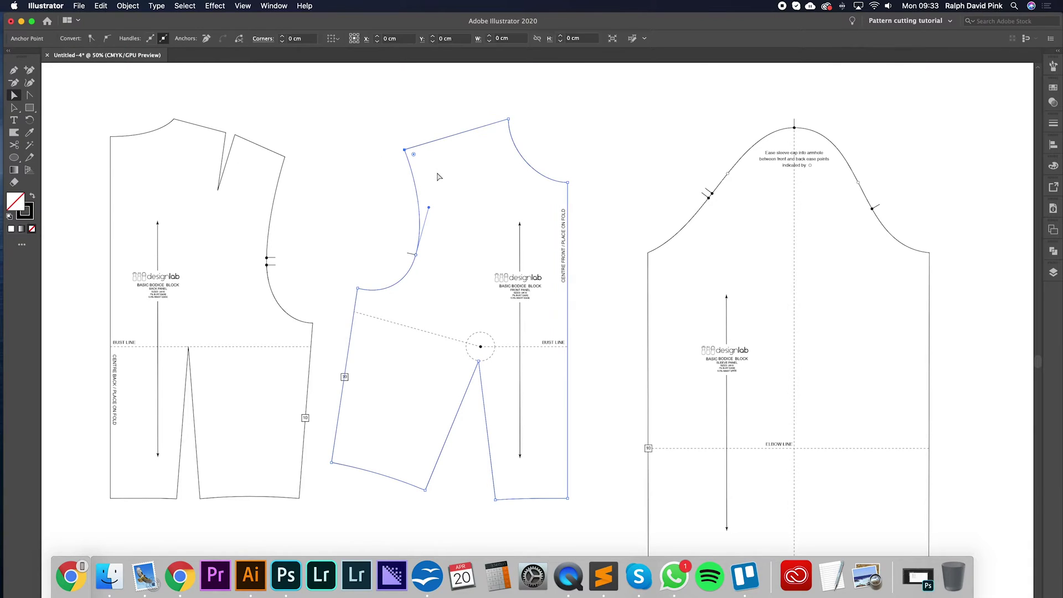
click(14, 145)
click(404, 150)
click(358, 288)
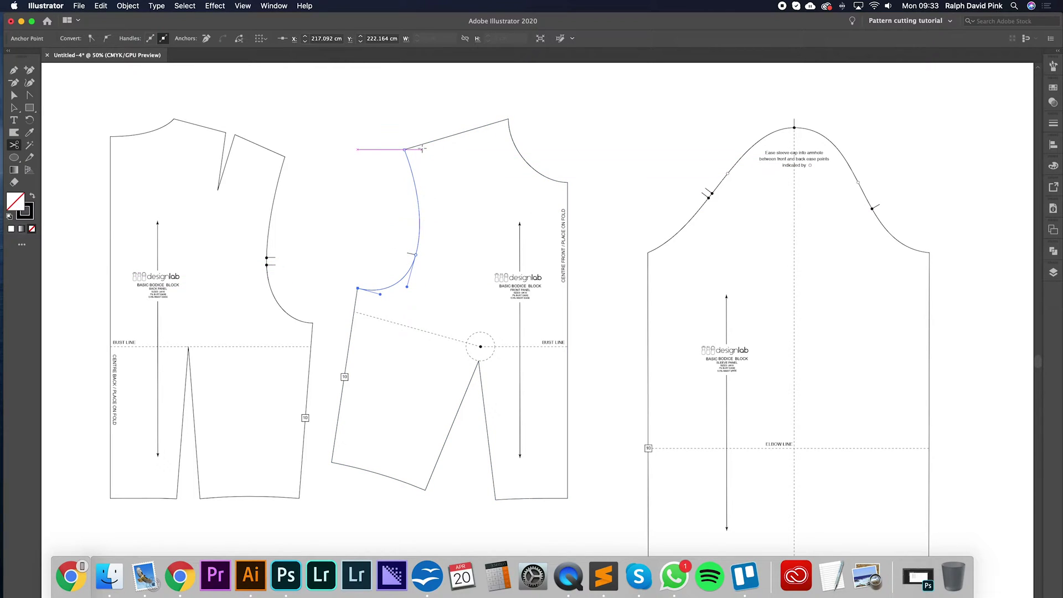
Step: Confirm the armhole curve selects separately from the rest of the front bodice outline
click(14, 96)
click(395, 125)
click(413, 175)
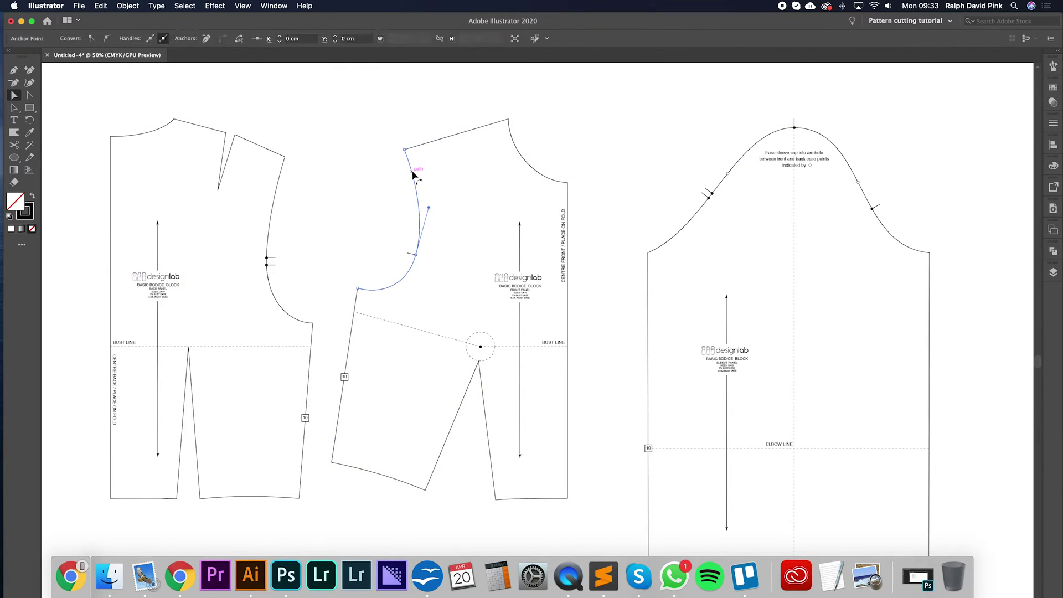
click(434, 141)
click(413, 173)
click(430, 142)
click(413, 176)
click(432, 143)
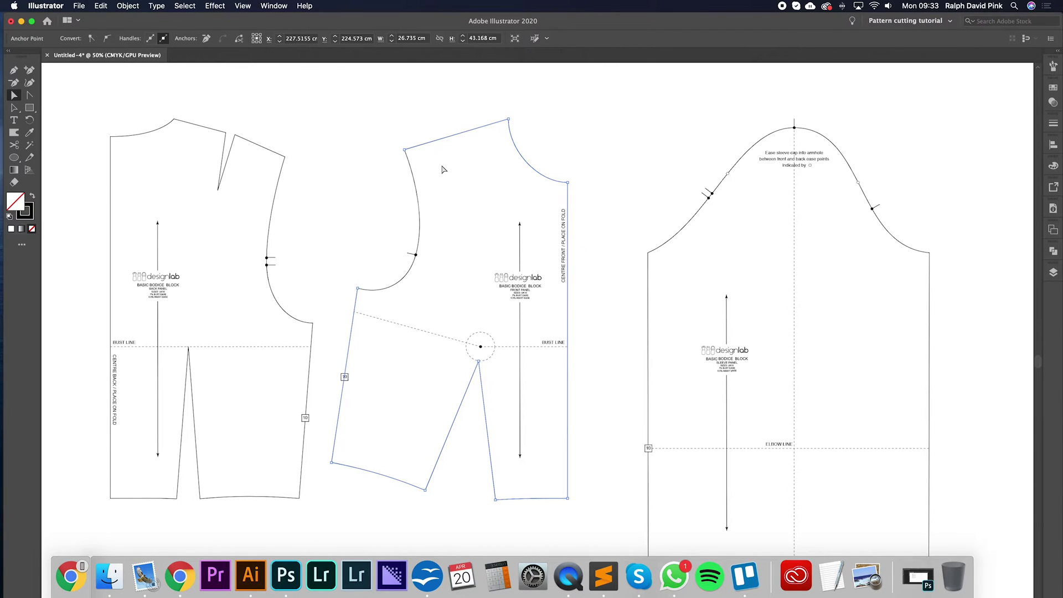
click(443, 169)
click(15, 96)
Step: Offset the front bodice armhole curve by 1.5 cm with Object > Path > Offset Path
click(414, 172)
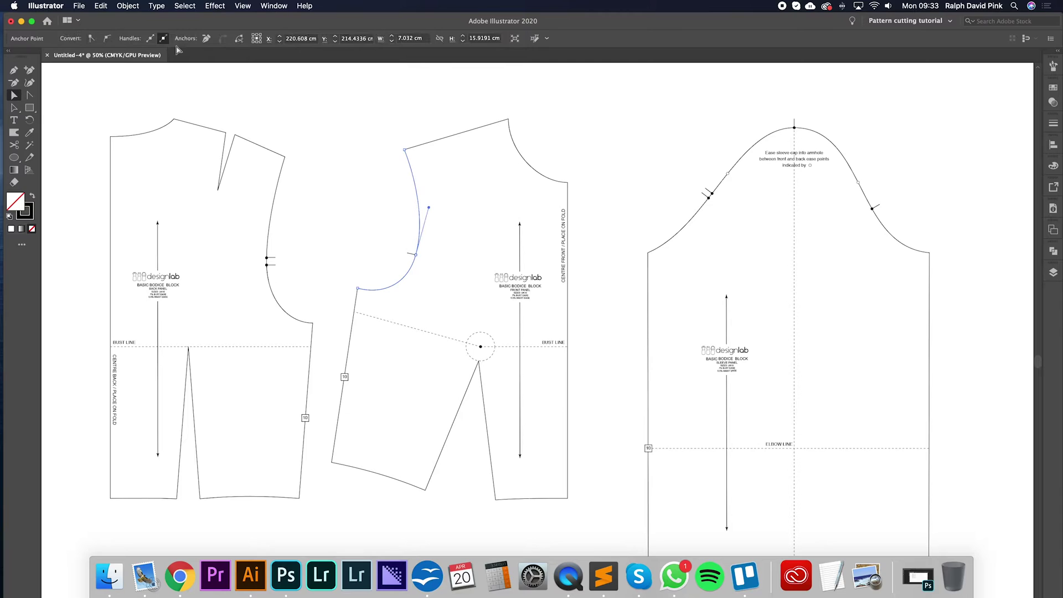
click(129, 7)
mouse_move(166, 237)
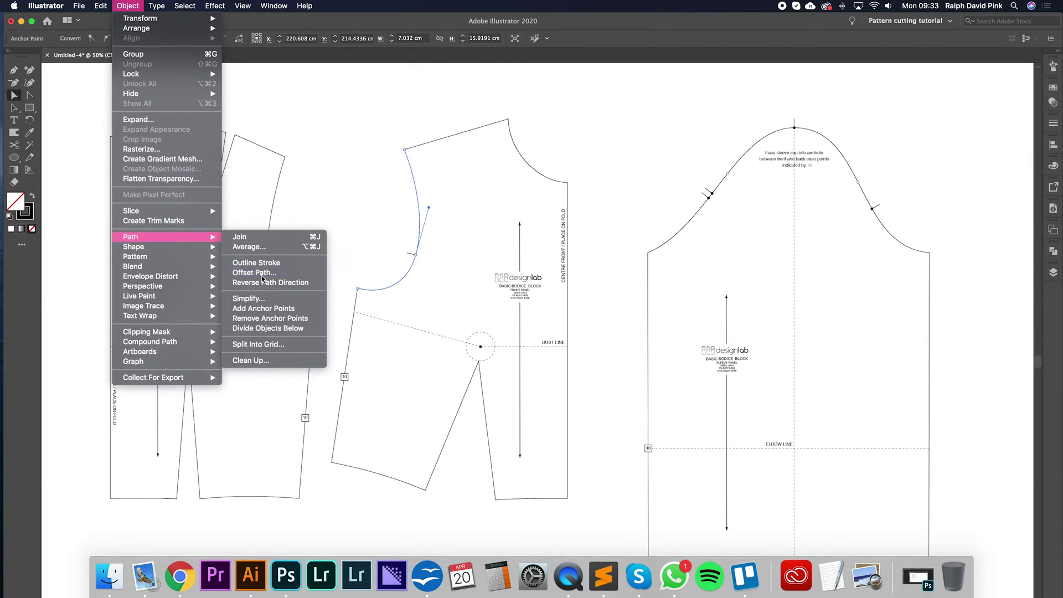
click(263, 278)
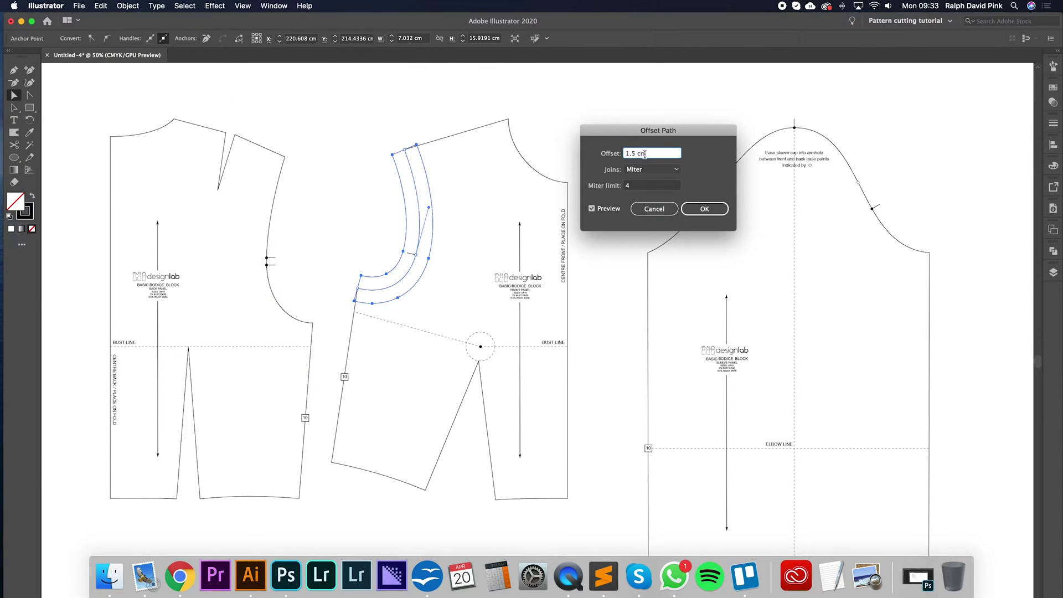
text(1)
click(651, 186)
click(703, 210)
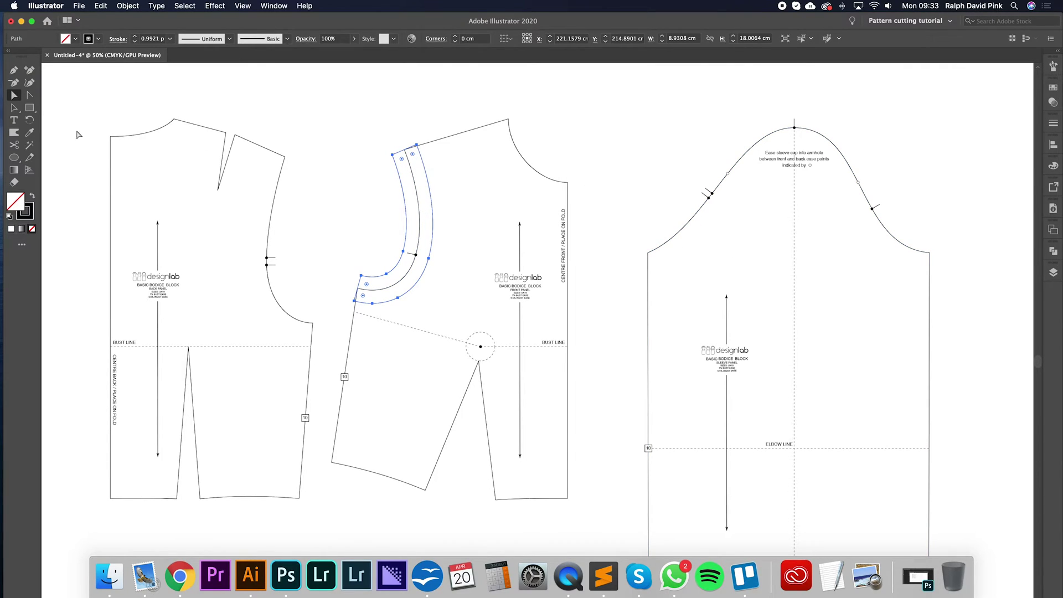
click(344, 164)
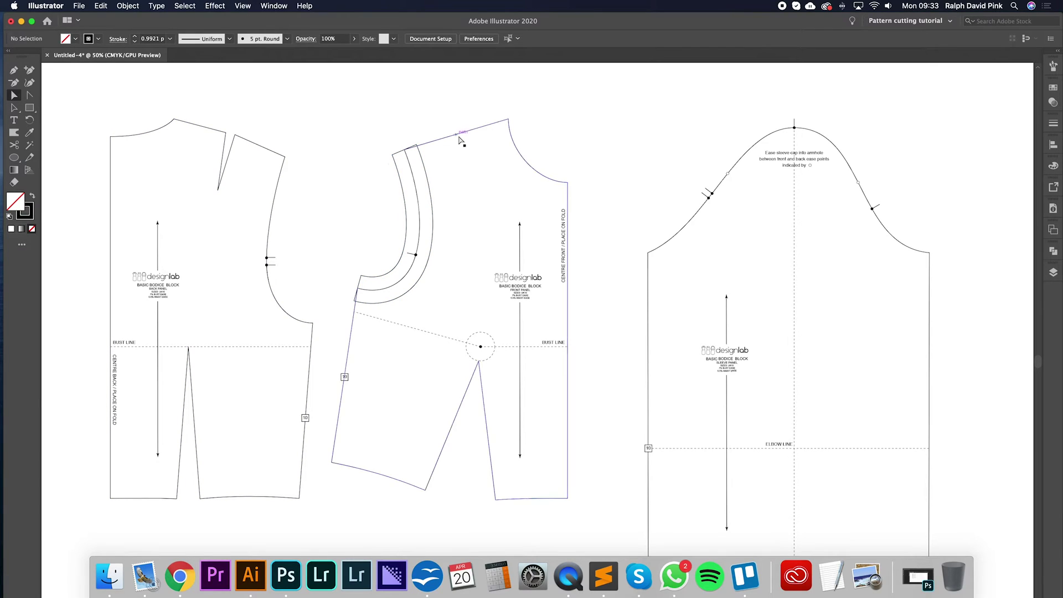
Step: Cut the offset armhole path with Scissors at its top and lower ends
click(408, 221)
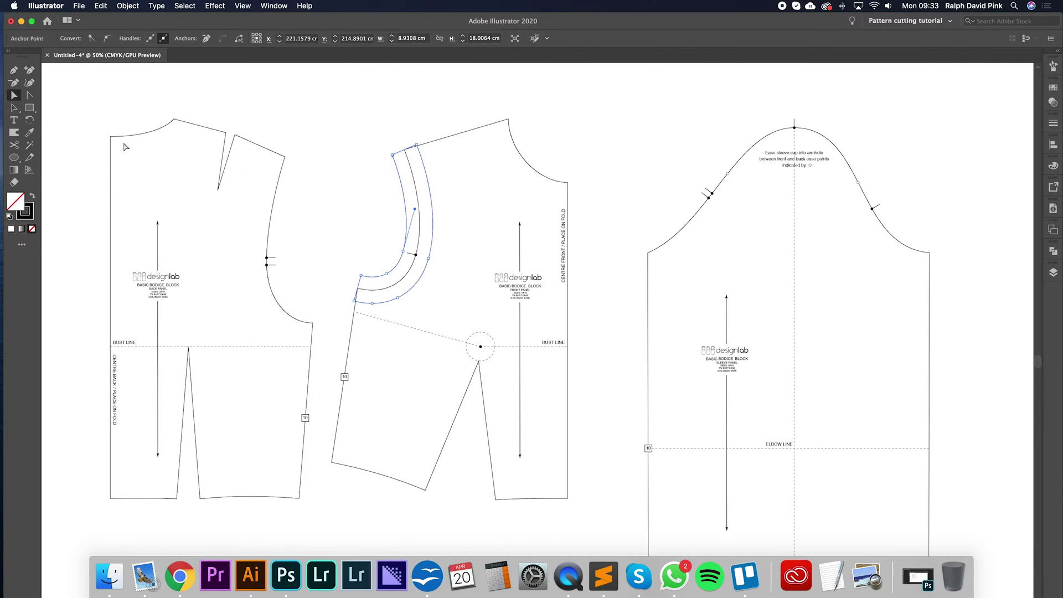
click(14, 144)
click(389, 158)
click(362, 274)
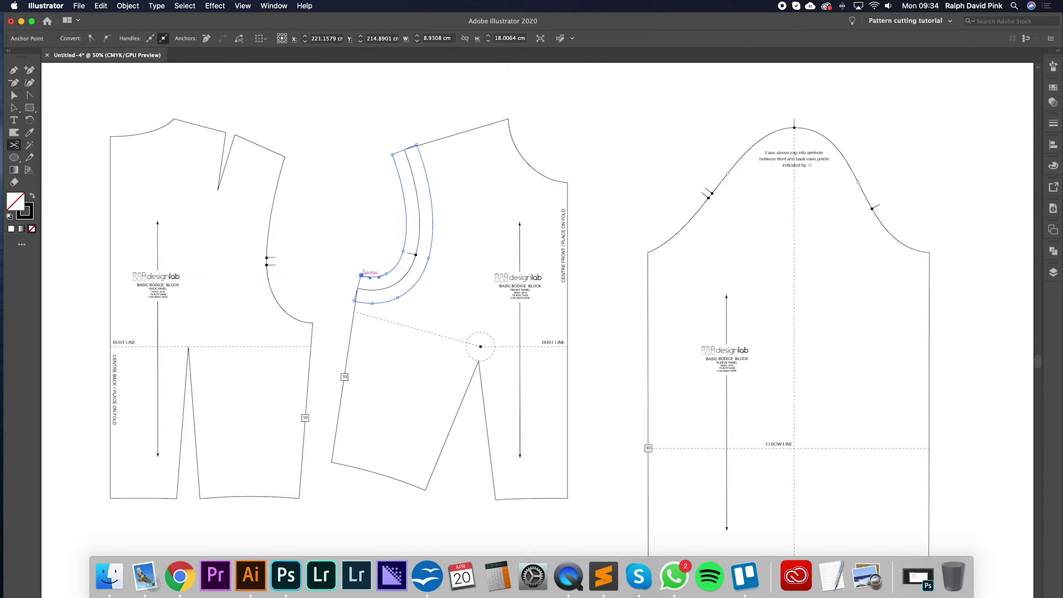
click(392, 155)
Step: Delete the outer offset armhole curve and select the front bodice outline
click(17, 95)
click(454, 190)
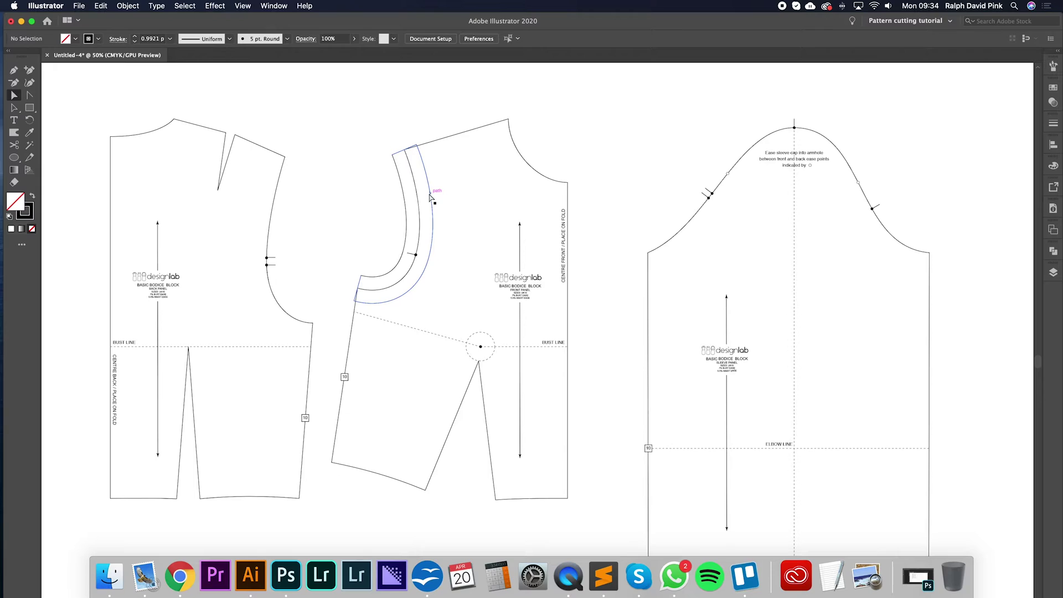
click(431, 196)
key(Delete)
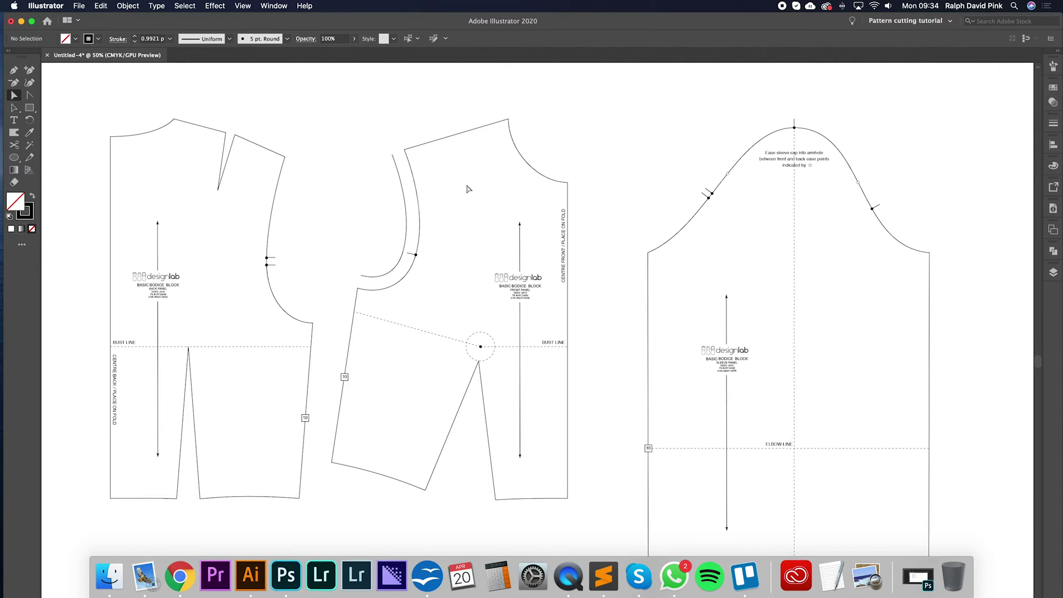
click(401, 176)
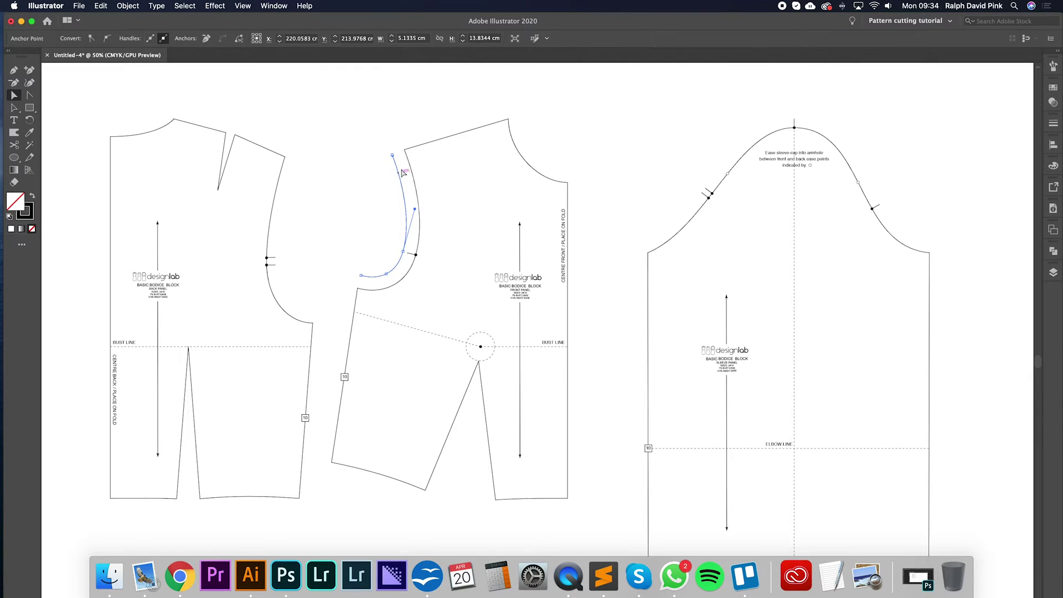
click(420, 145)
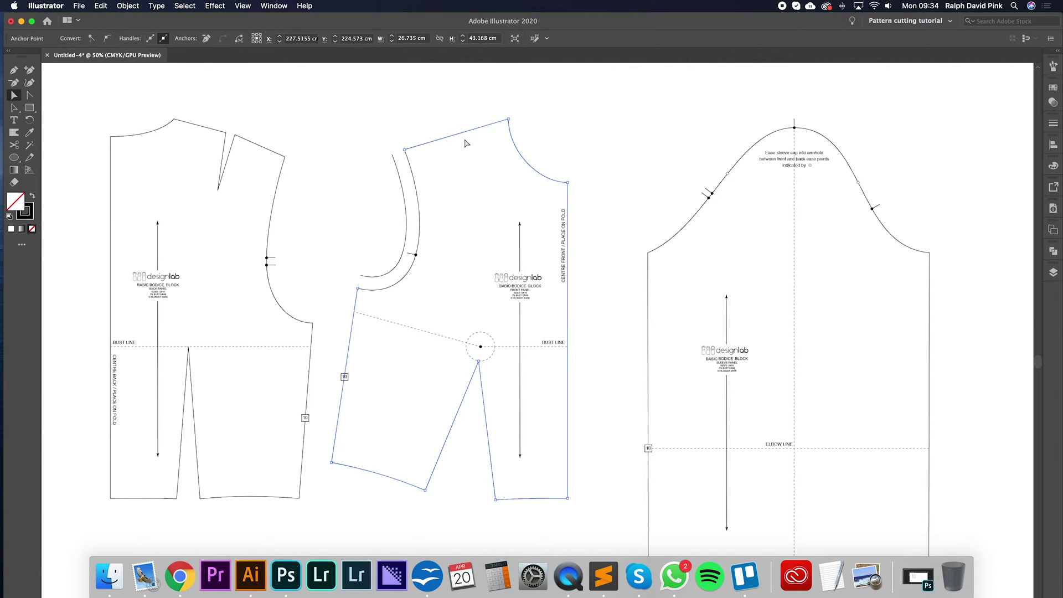
click(133, 6)
Step: Offset the front bodice outline by 1.5 cm to create the seam allowance
mouse_move(133, 236)
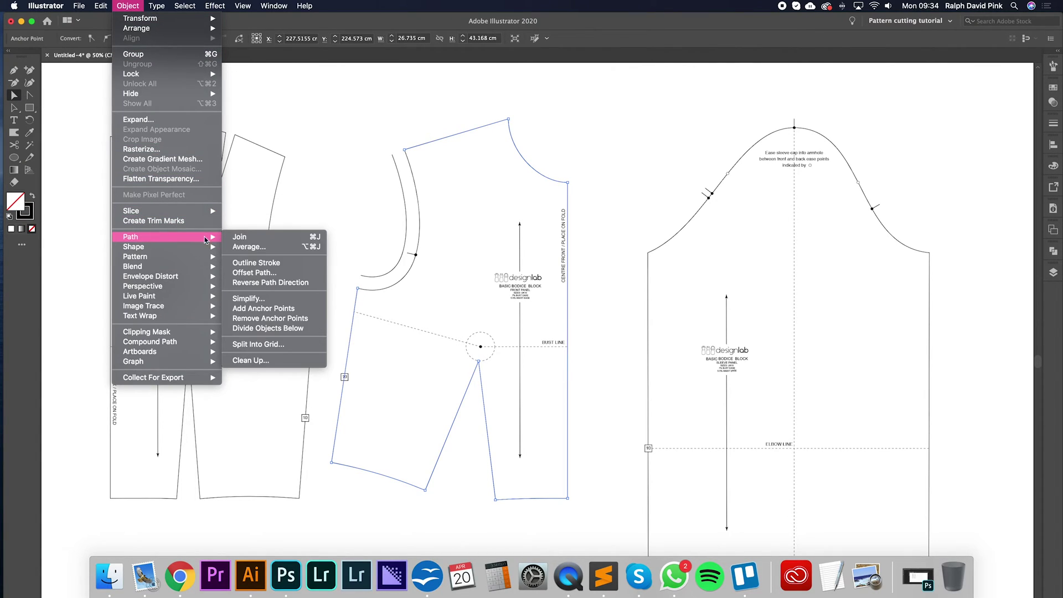
click(254, 270)
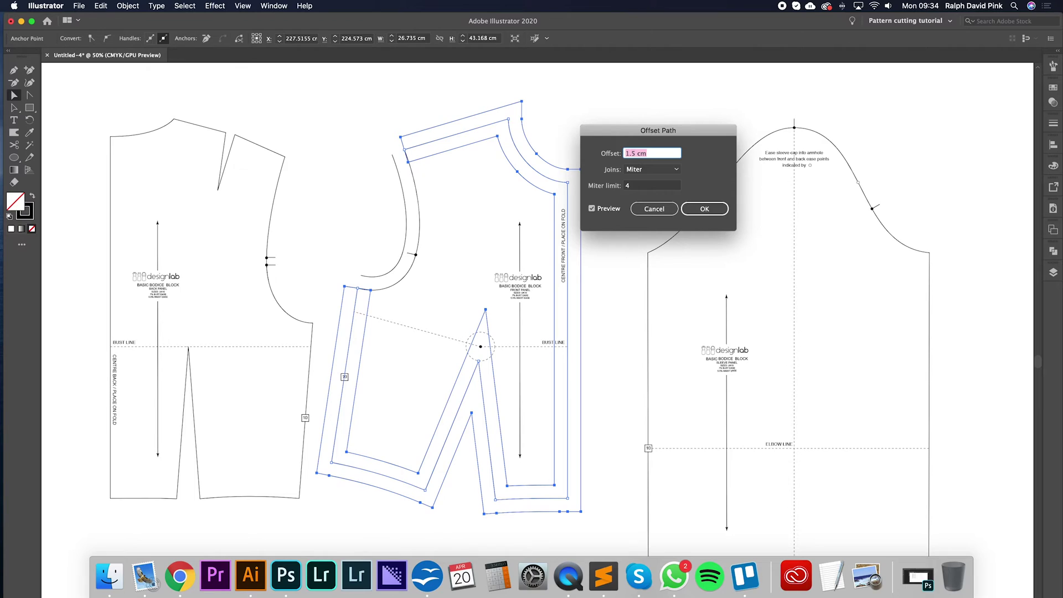
text(1.5)
key(Tab)
click(704, 208)
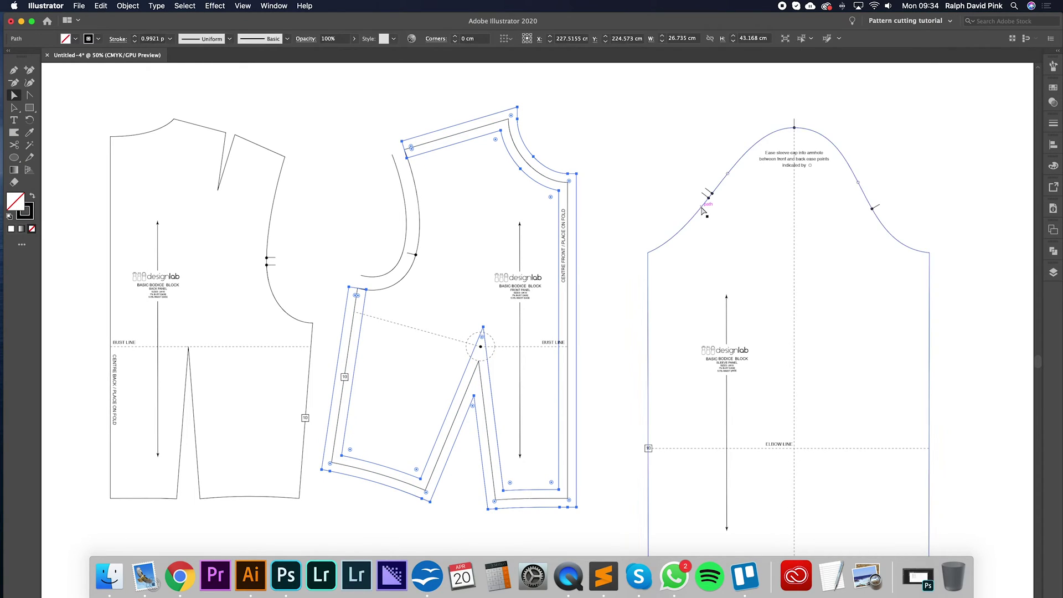
Step: Cut the offset outlines at the neckline and delete the inner offset seam line
click(14, 144)
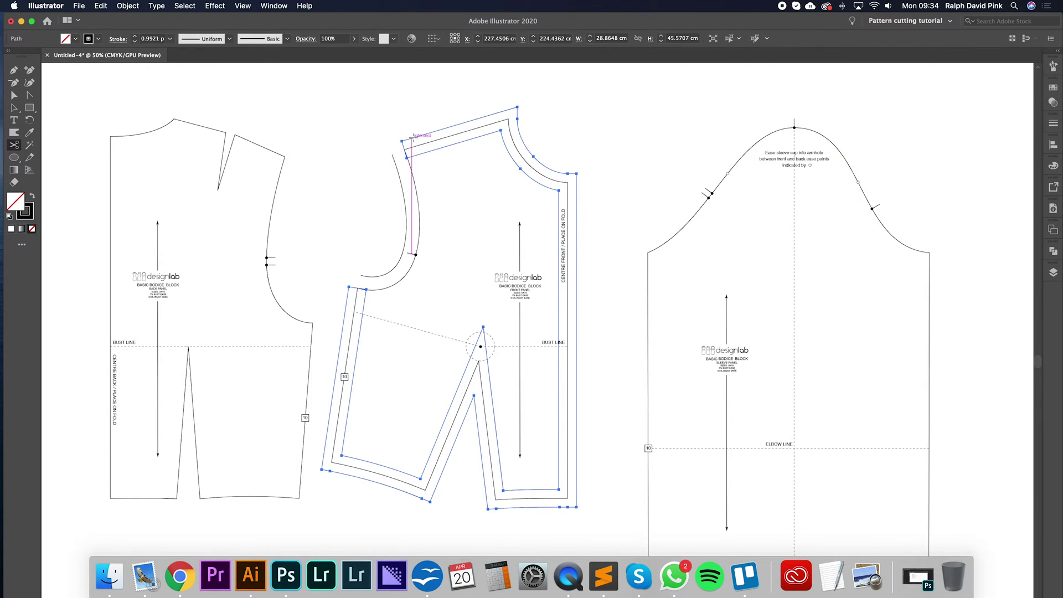
click(413, 138)
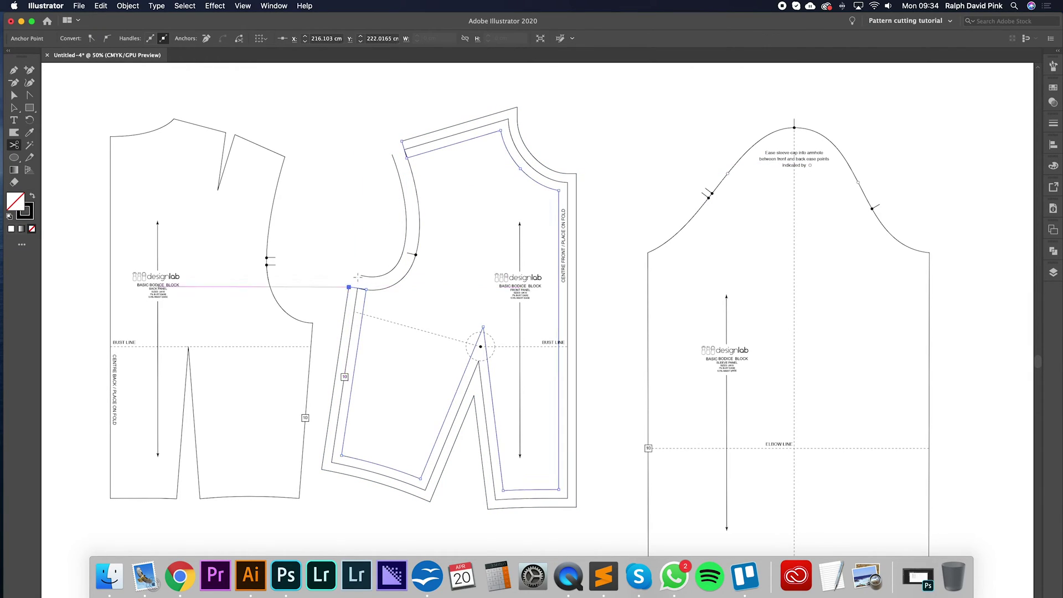
click(14, 95)
click(439, 164)
click(442, 150)
key(Delete)
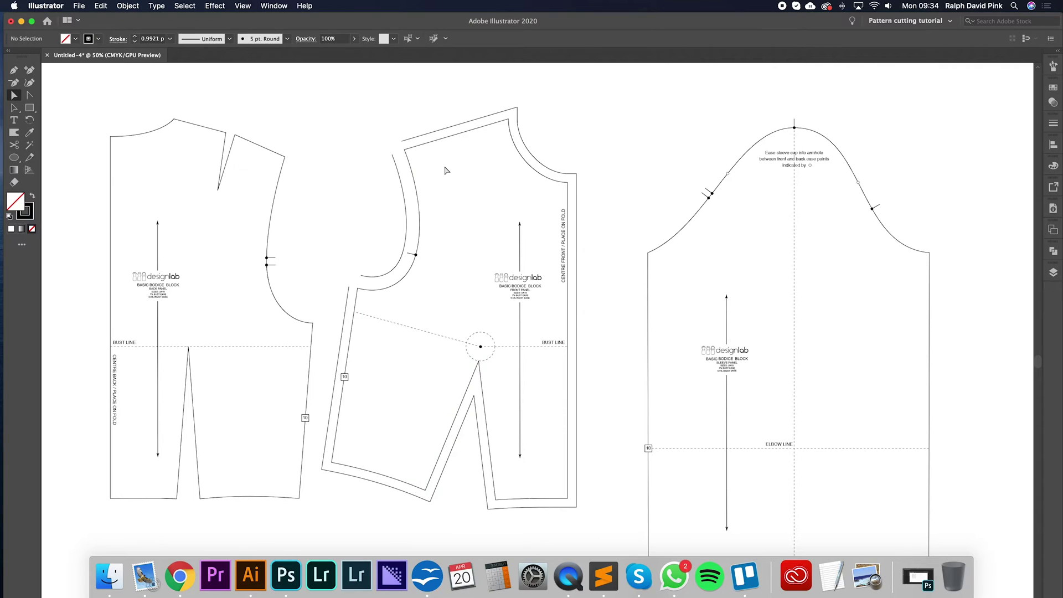
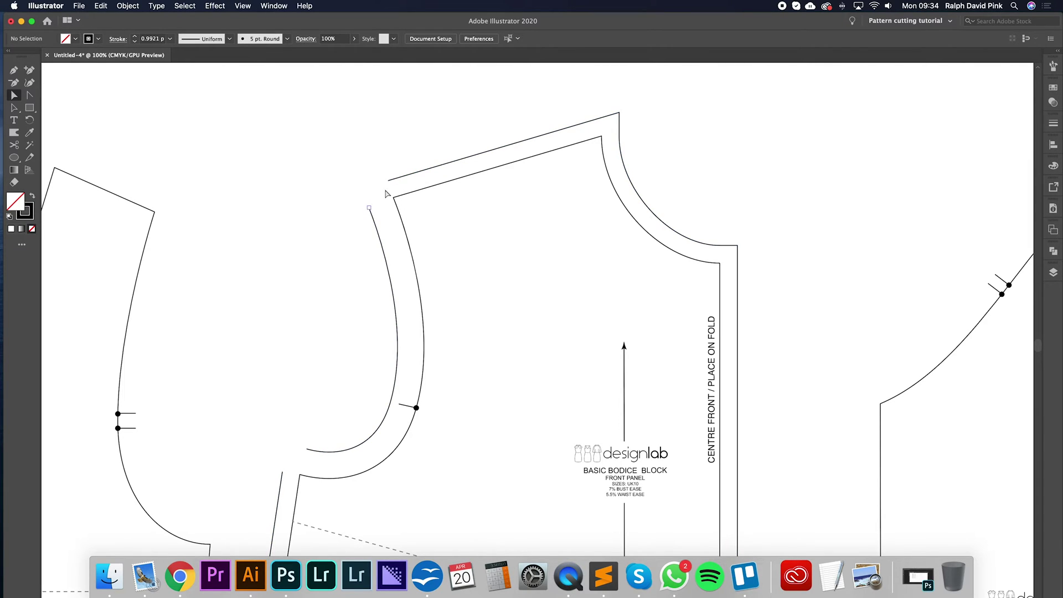
Step: Inspect the front bodice's offset armhole curve and inner outline segment by segment, then deselect them
key(super+minus)
drag(400, 213, 368, 162)
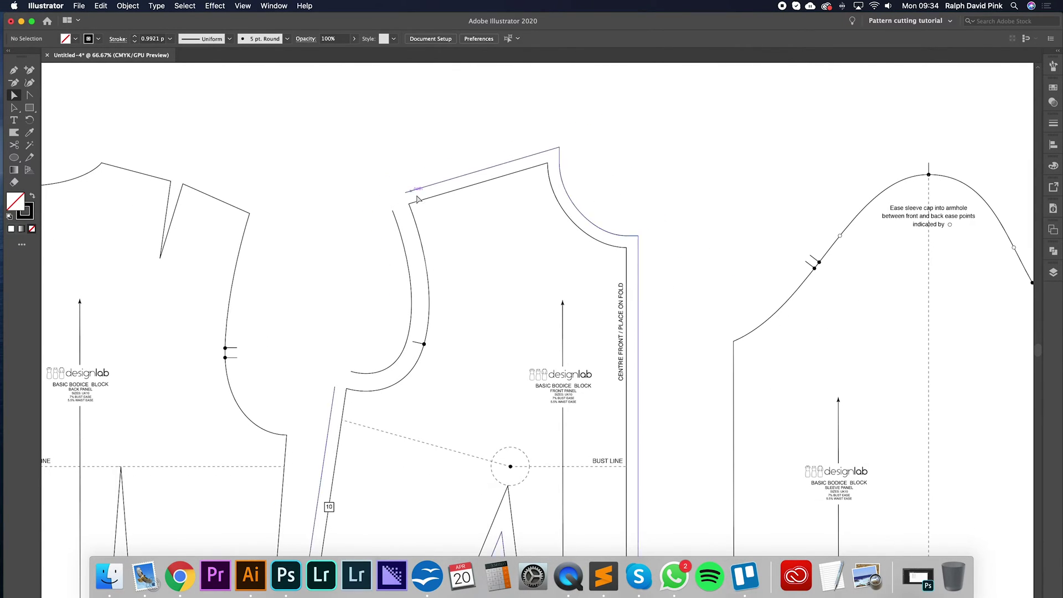
click(426, 198)
click(415, 220)
click(425, 199)
click(415, 219)
click(422, 199)
click(429, 309)
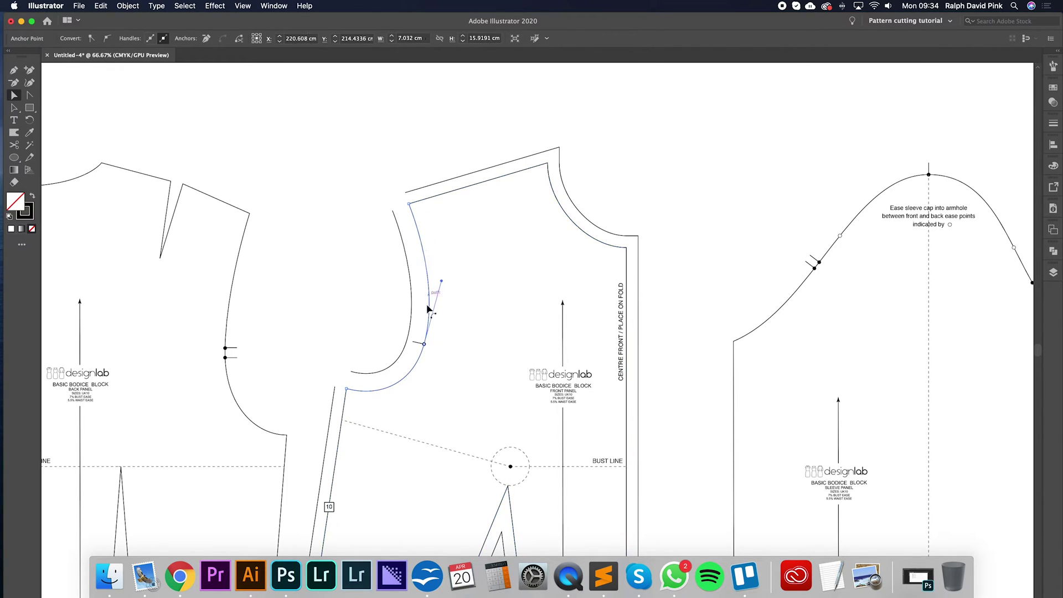
click(424, 200)
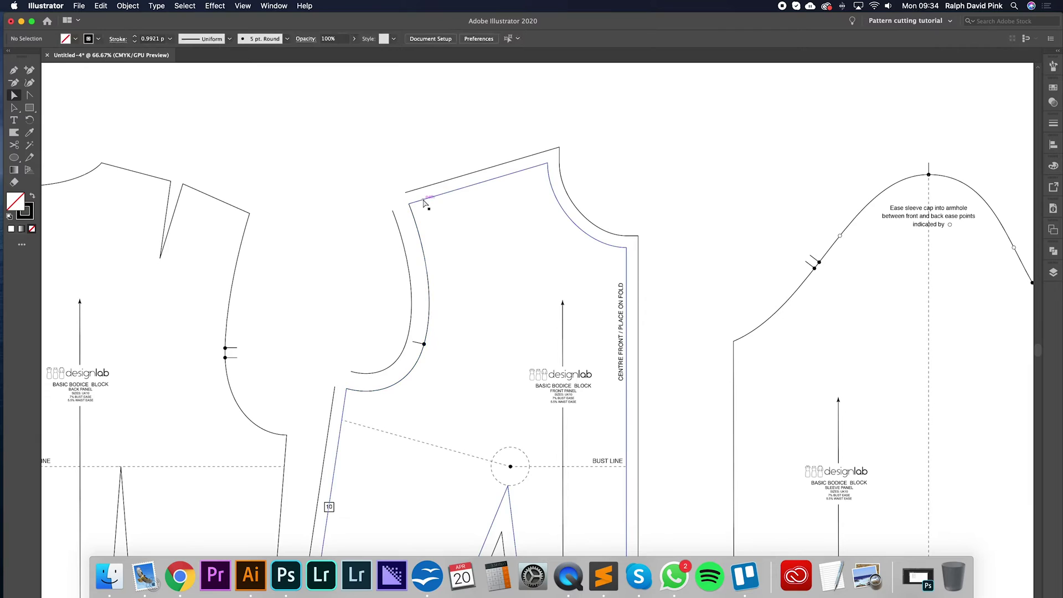
click(402, 200)
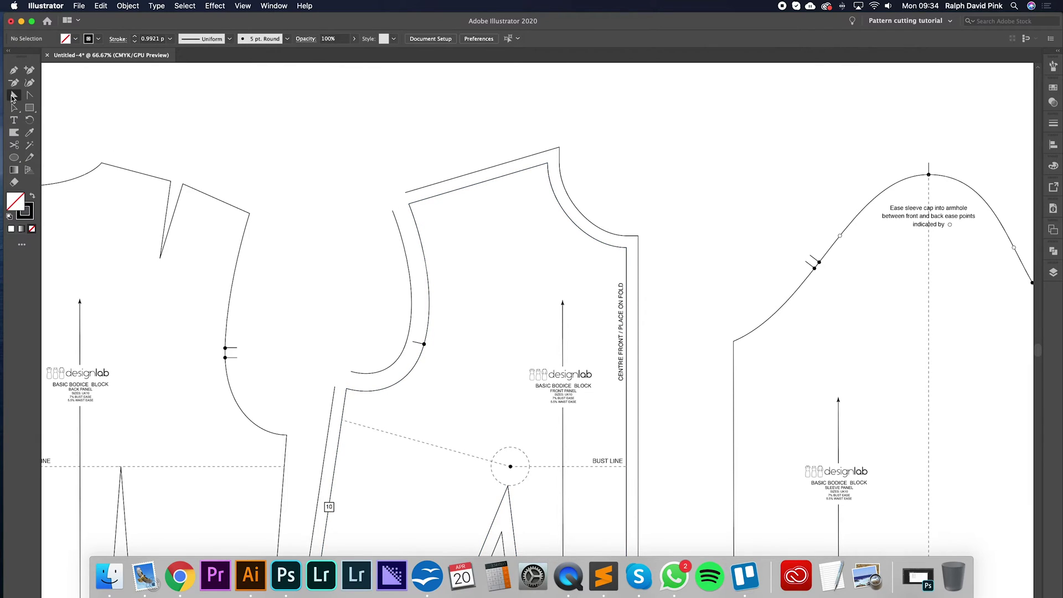
Step: Join the seam-allowance outline's open ends at the shoulder and armhole corners
drag(414, 212, 415, 214)
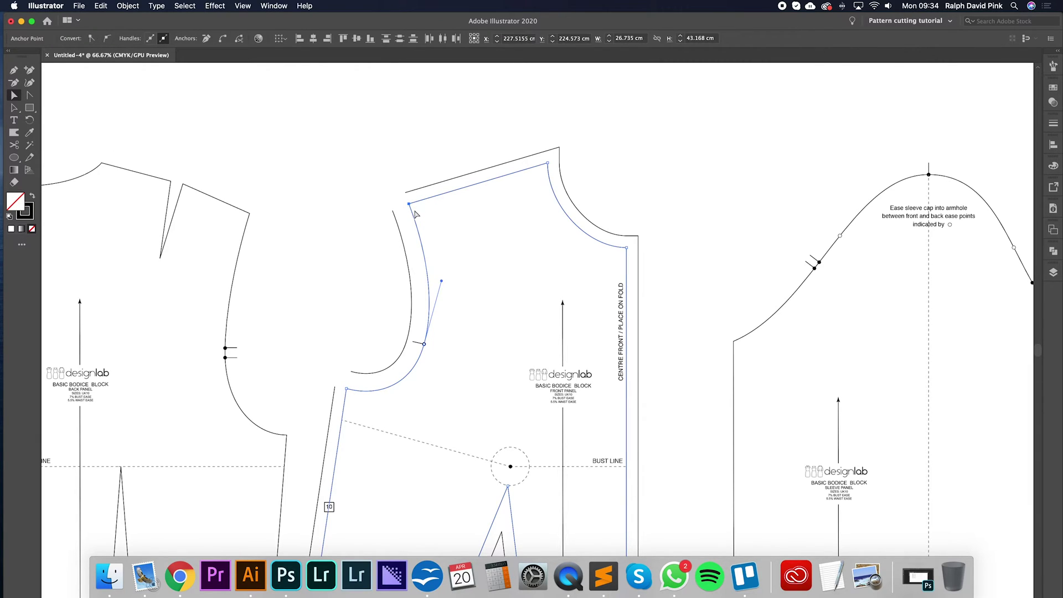
right_click(414, 214)
click(432, 287)
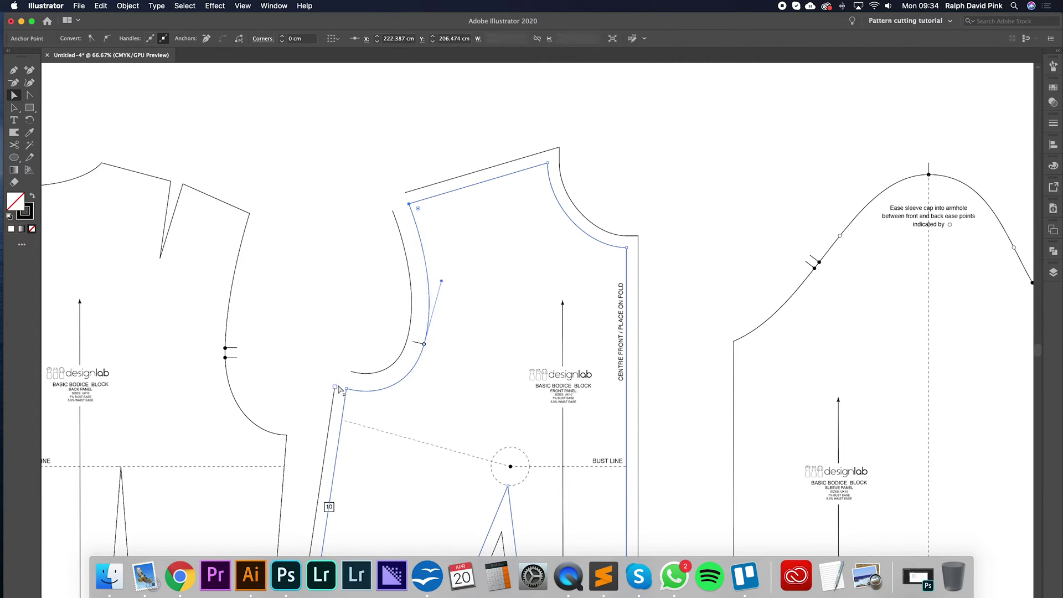
drag(343, 382, 376, 421)
right_click(363, 422)
click(415, 424)
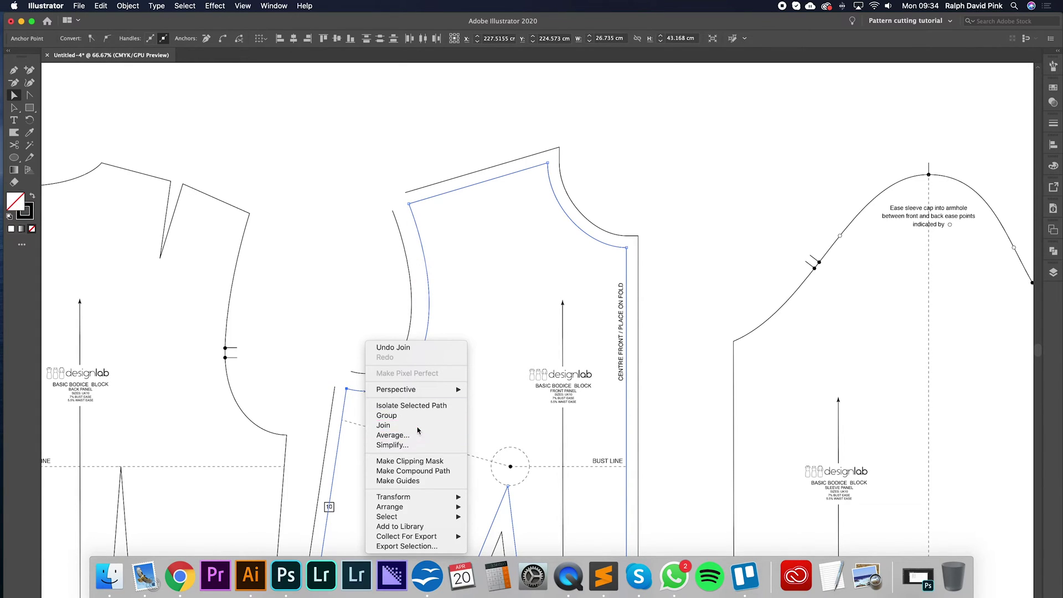
Step: Extend the outer shoulder line past the armhole and raise the side seam's top point
click(405, 192)
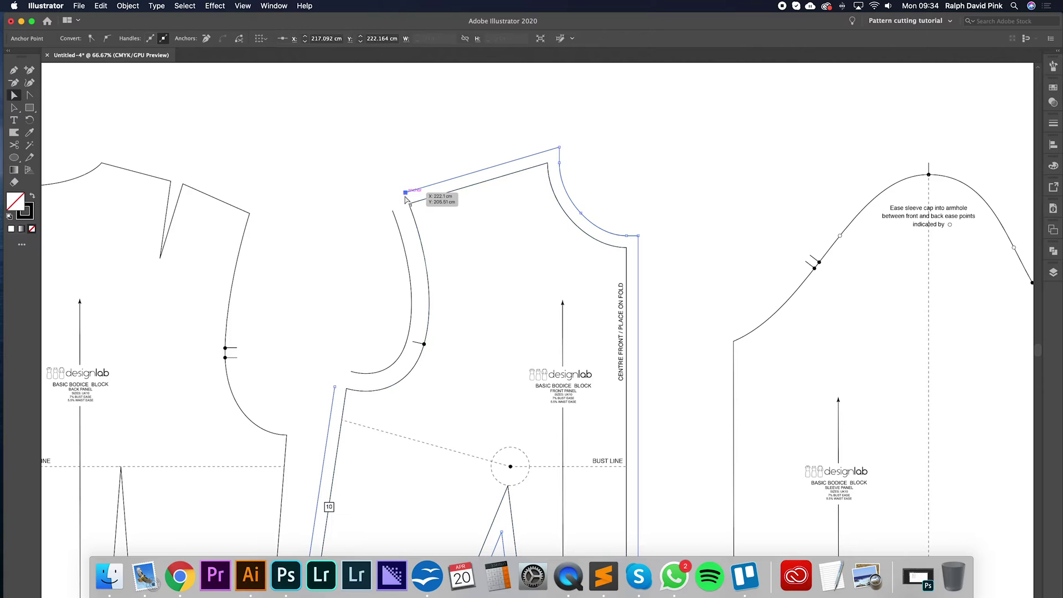
key(v)
click(374, 148)
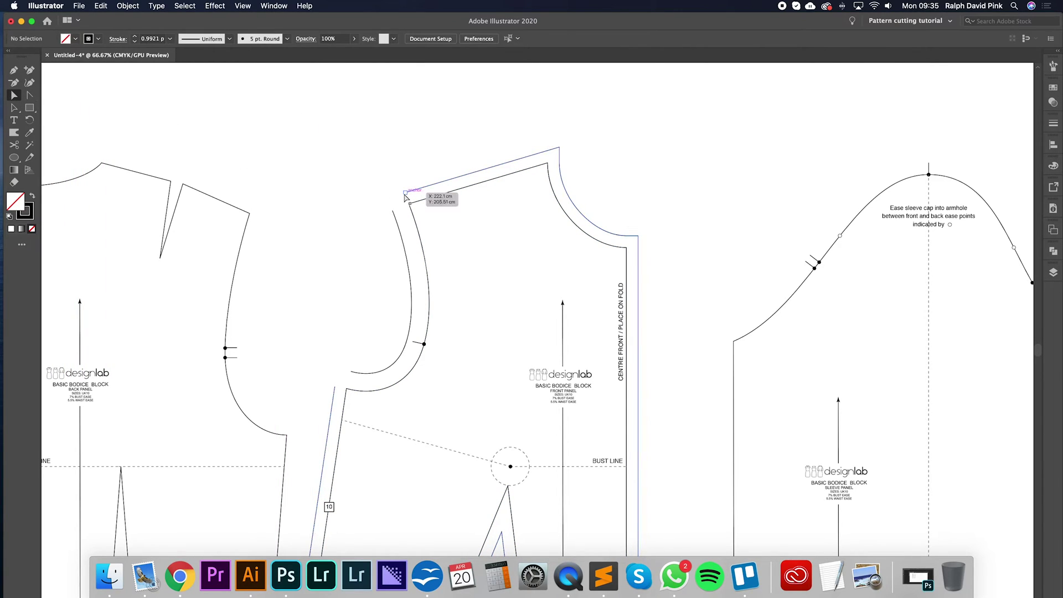
drag(404, 194, 355, 213)
drag(345, 395, 343, 330)
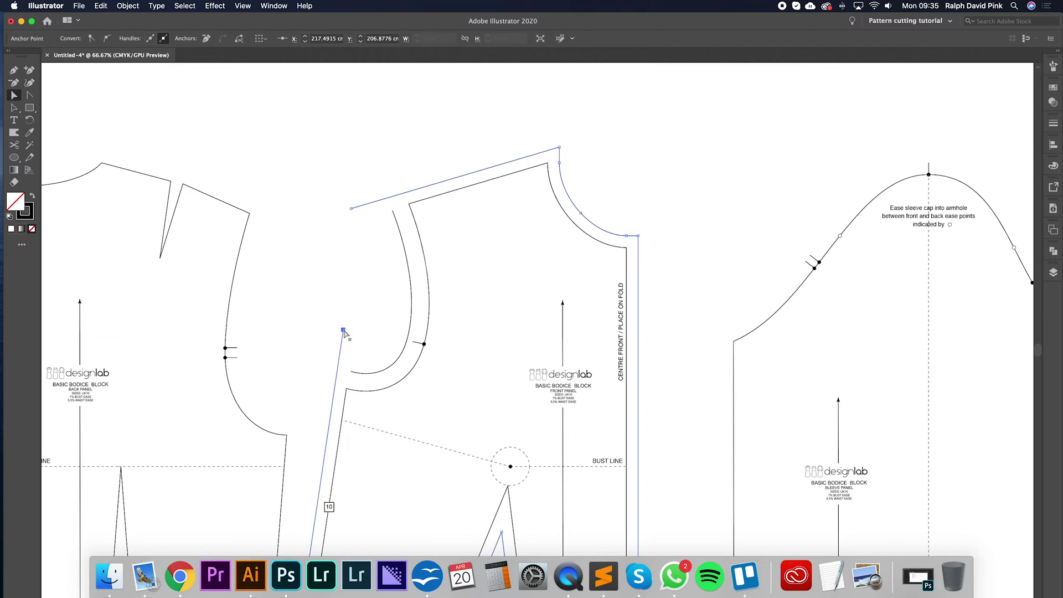
key(super+plus)
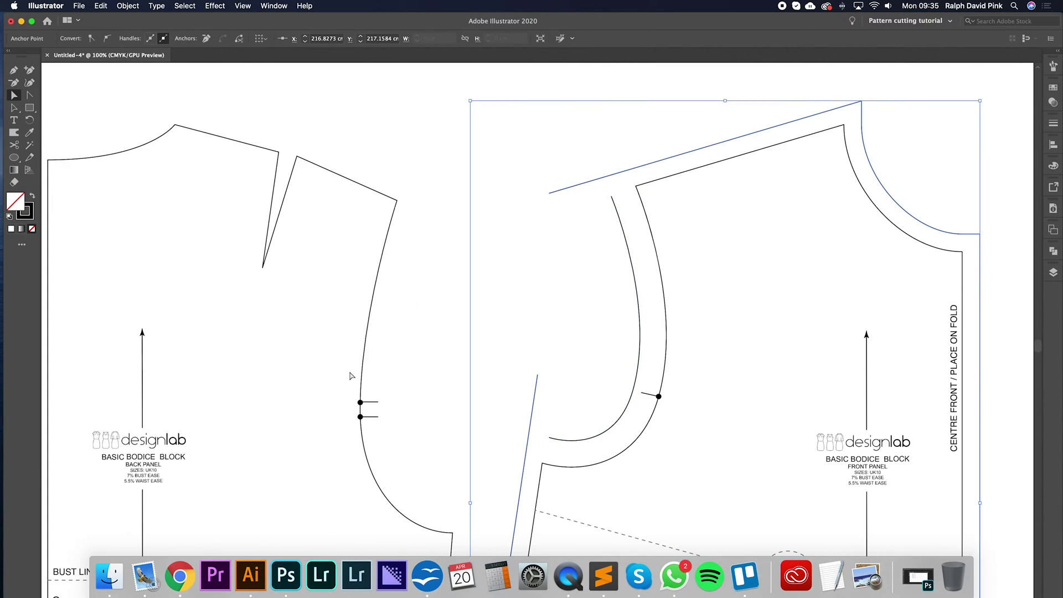
scroll(555, 265, right, 3)
click(544, 189)
drag(543, 189, 534, 161)
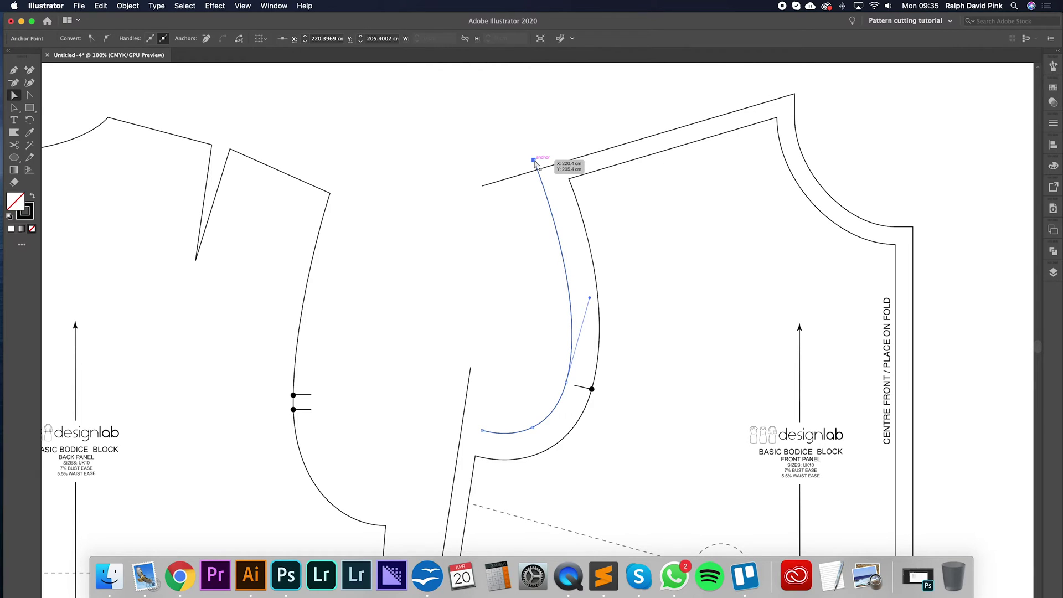
key(super+z)
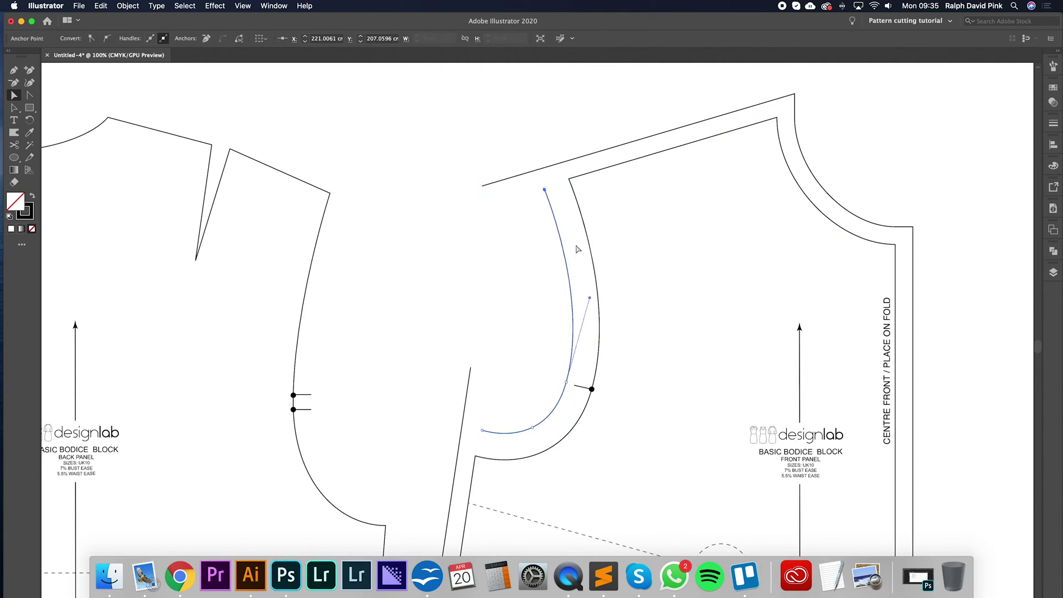
Step: Extend the armhole curve's top end with the Pen tool, crossing the shoulder line's end
click(19, 74)
drag(544, 190, 520, 110)
click(518, 108)
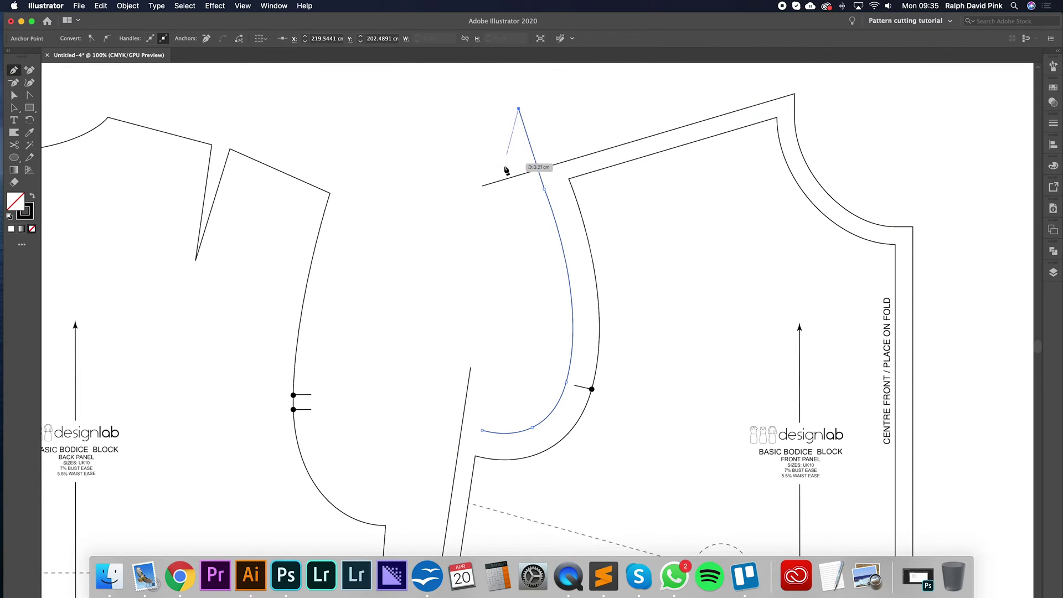
click(482, 186)
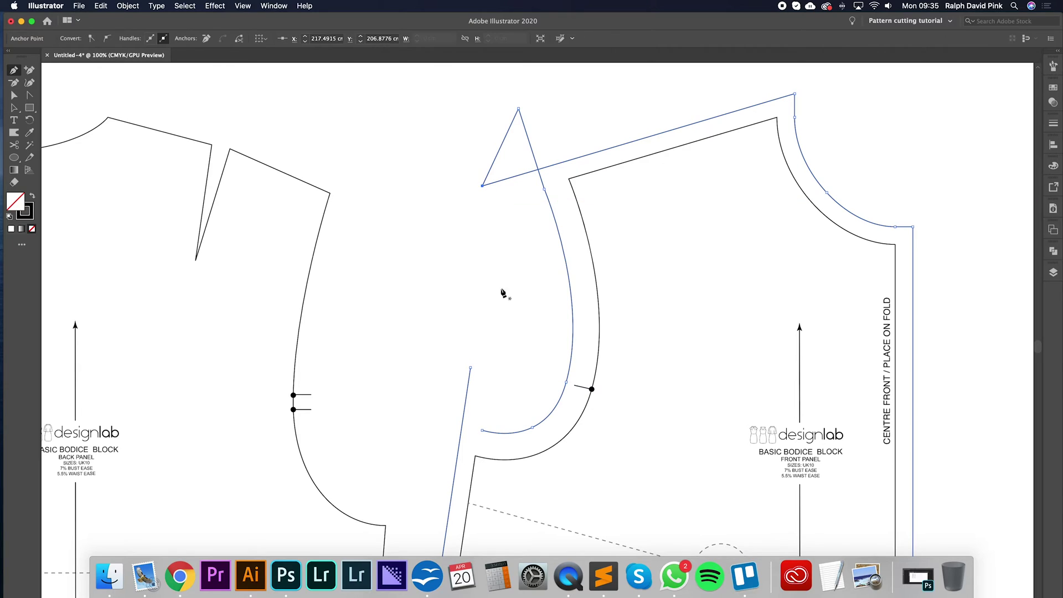
Step: Extend the armhole curve's lower end past the underarm and connect it to the side seam's top
click(482, 430)
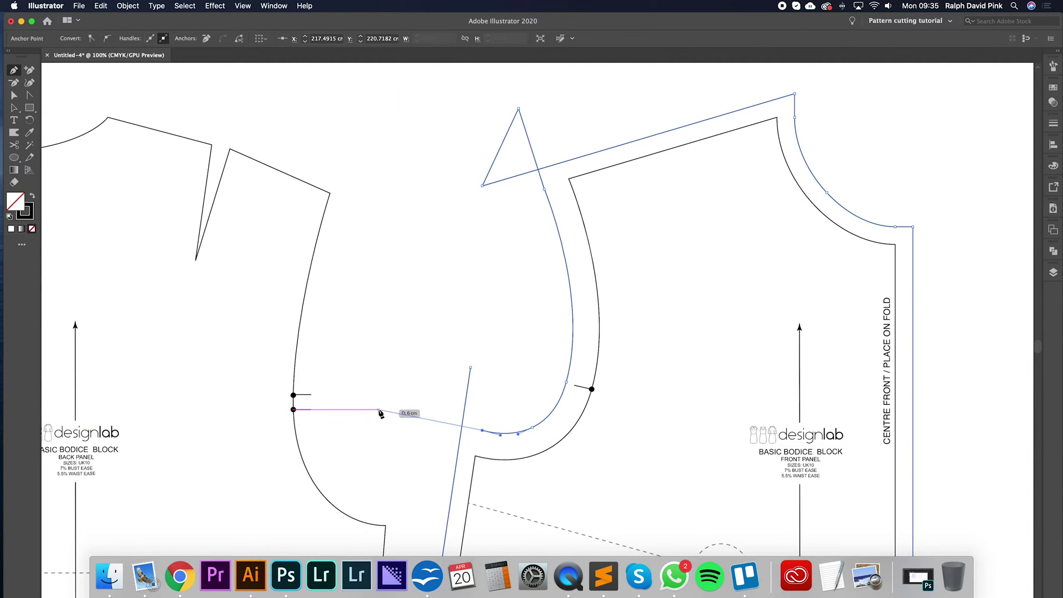
click(379, 410)
click(470, 367)
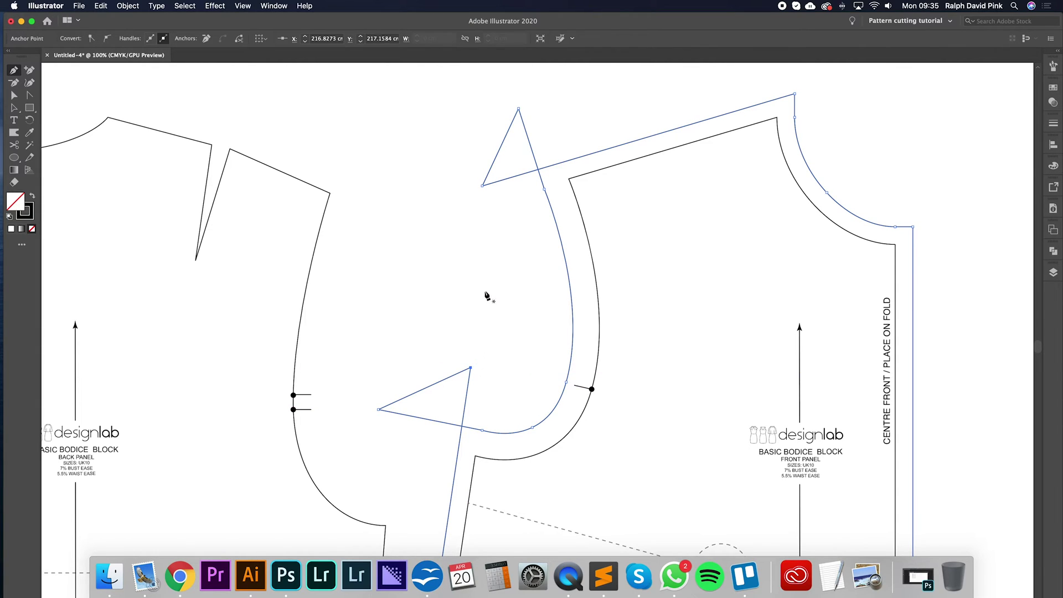
key(super+minus)
key(super+minus)
drag(490, 295, 334, 124)
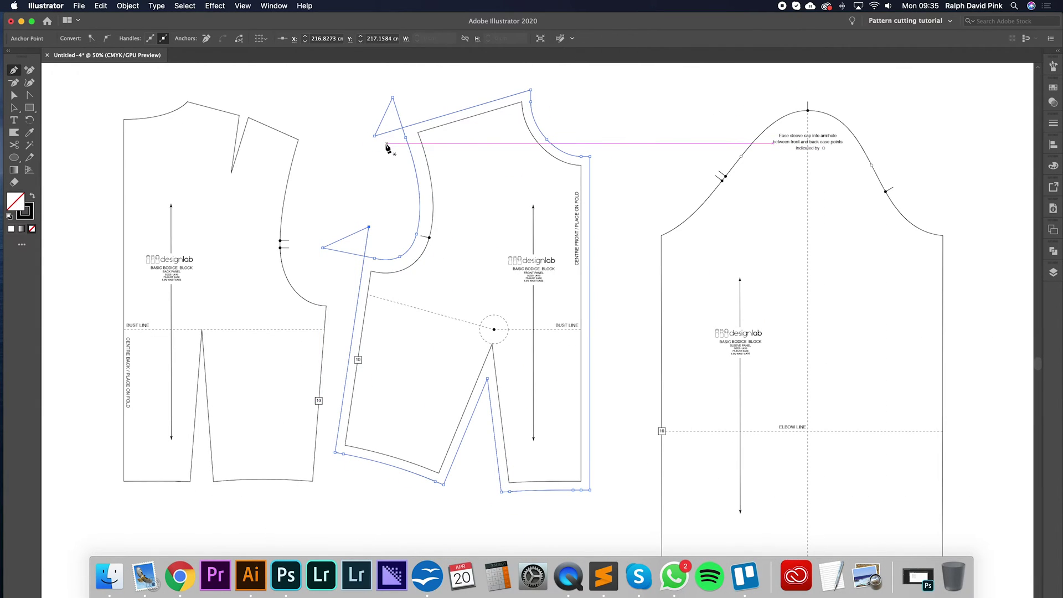
Step: Unite the front seam-allowance paths and shoulder triangle into one outline with Pathfinder
click(24, 97)
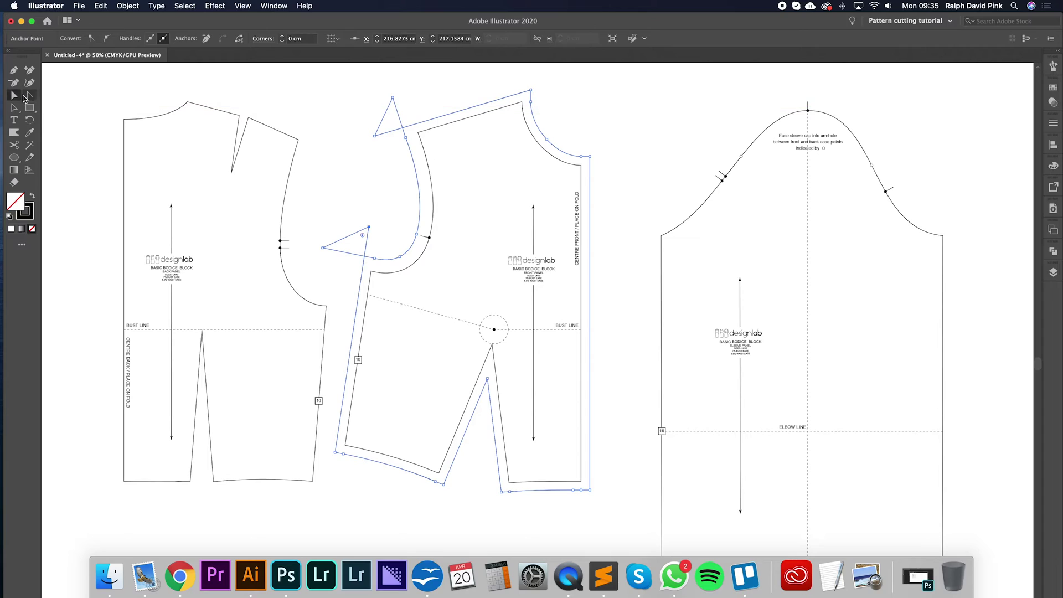
click(388, 199)
click(390, 136)
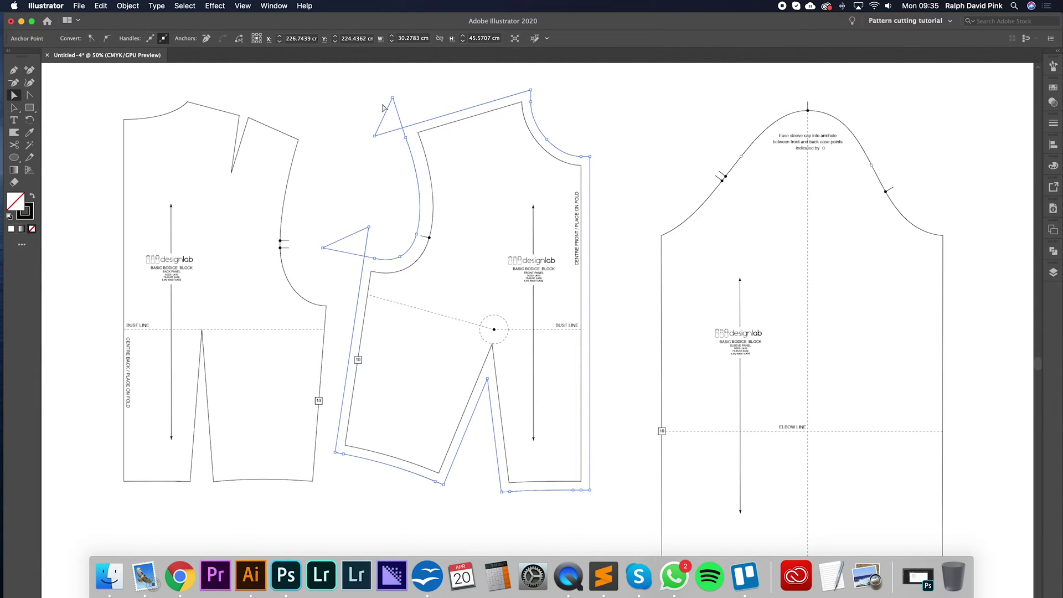
drag(419, 118, 420, 118)
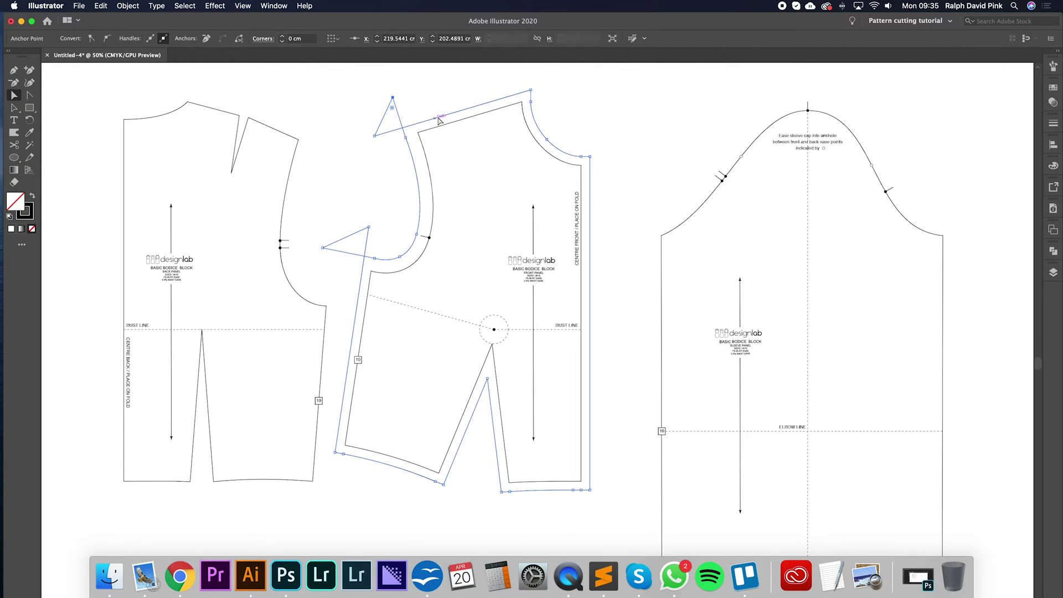
click(1053, 252)
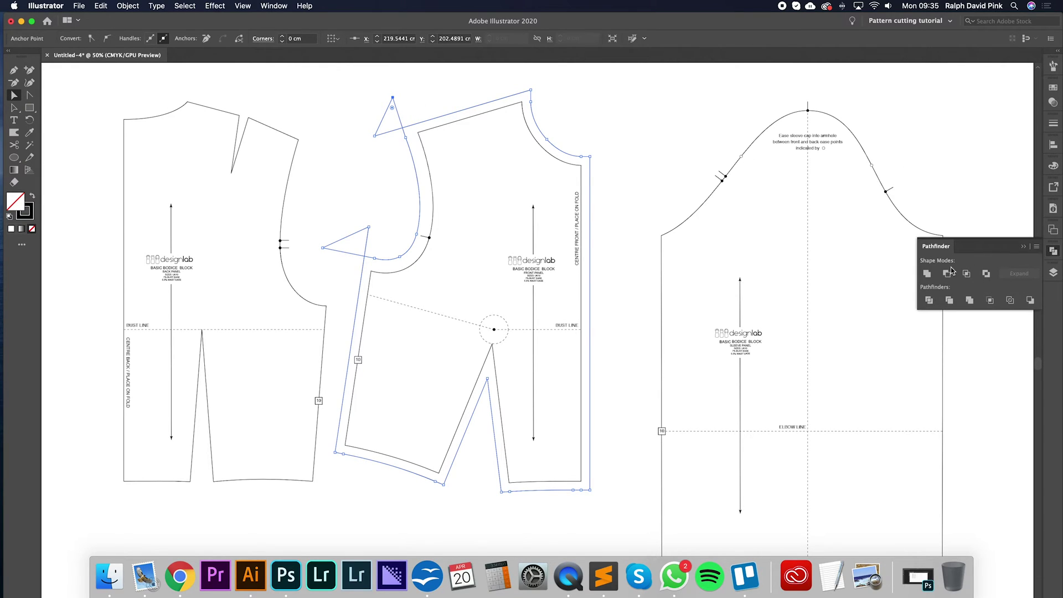
click(927, 274)
Step: Delete the leftover triangles at the shoulder and beside the front armhole
click(420, 105)
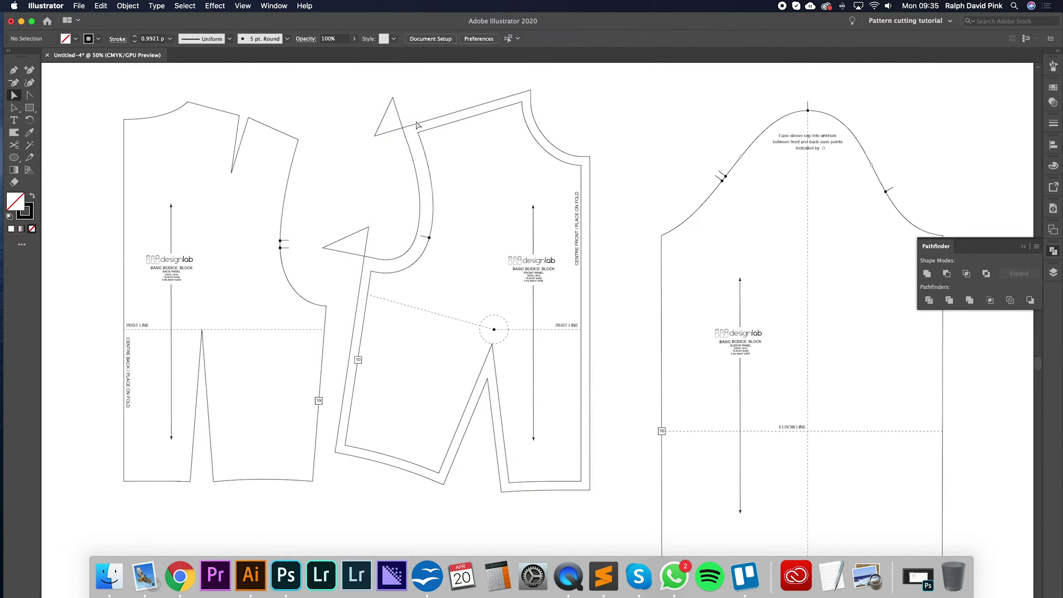
click(419, 127)
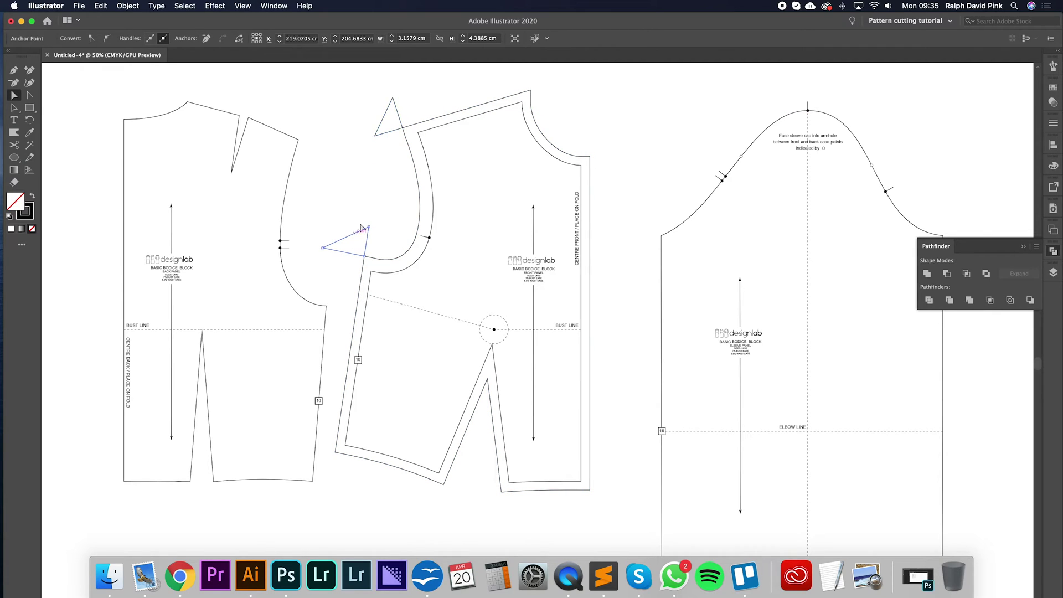
key(Delete)
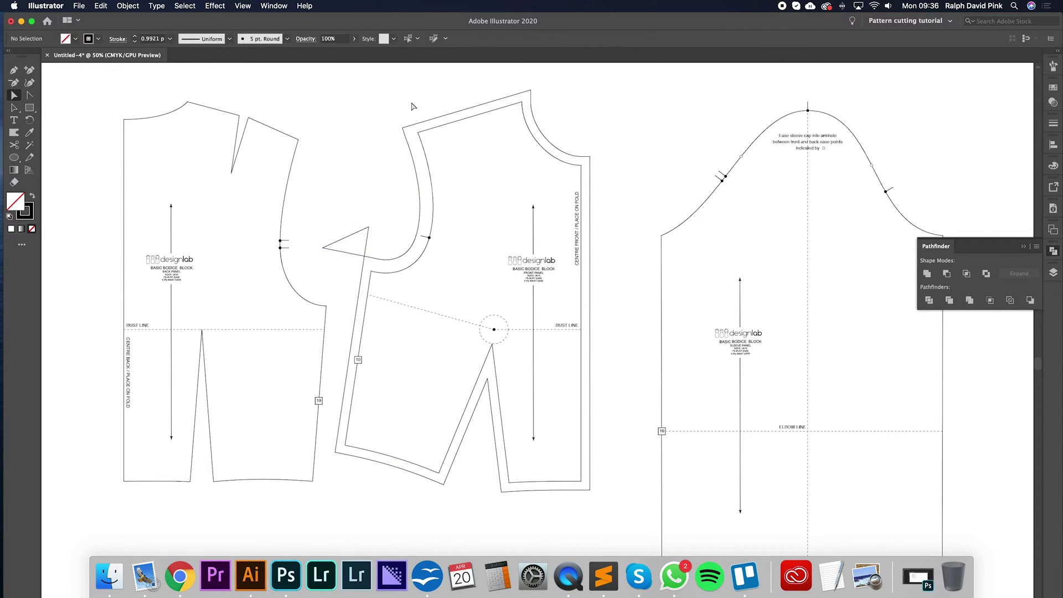
click(357, 238)
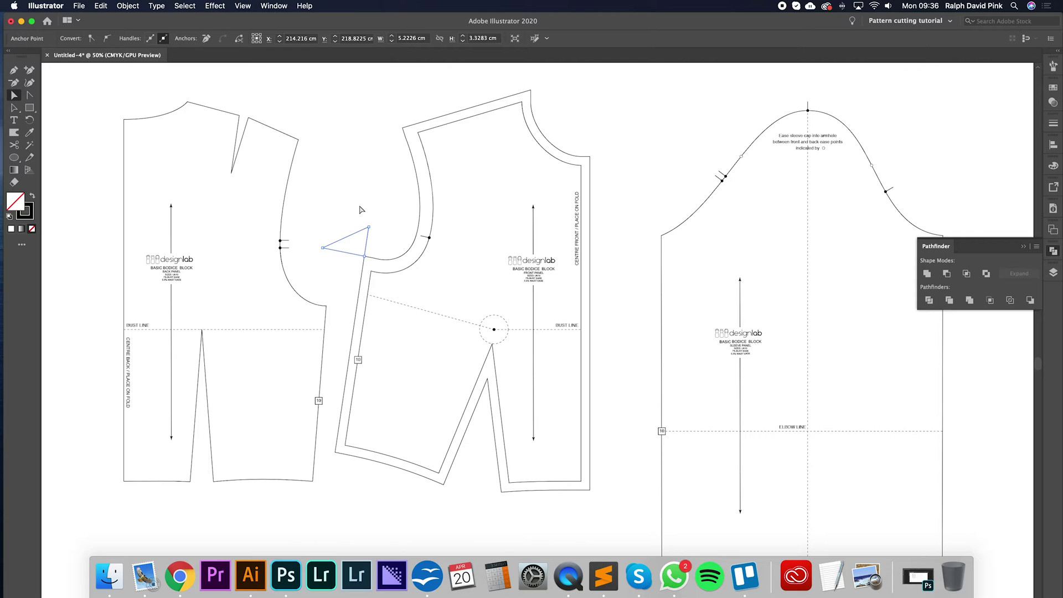
key(Delete)
key(super+plus)
drag(301, 220, 513, 261)
key(cmd+minus)
scroll(526, 265, down, 1)
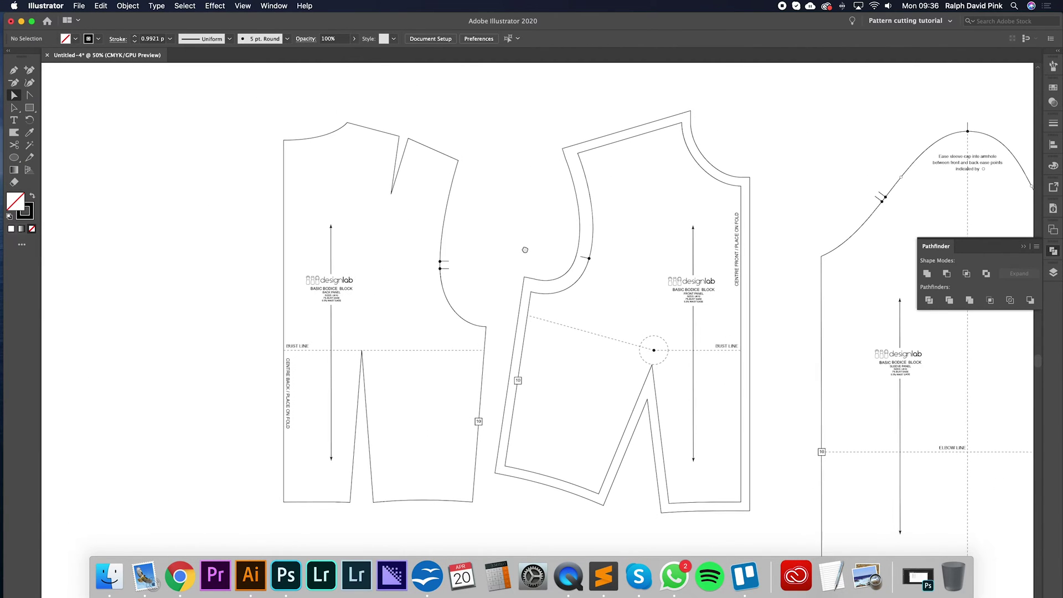
Step: Cut the back bodice outline at the shoulder tip and underarm point to free the armhole
click(451, 190)
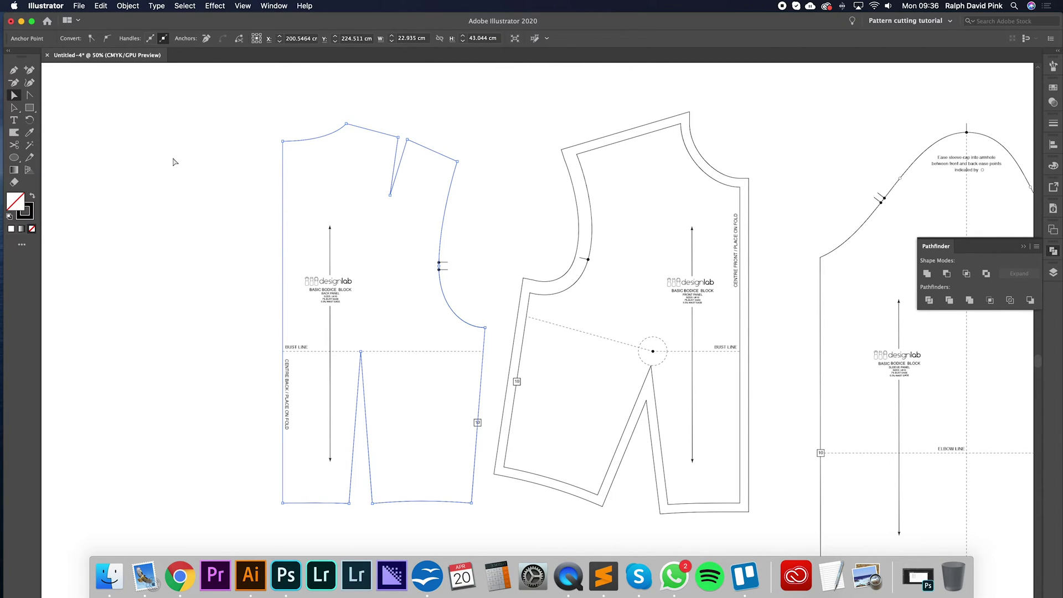
click(14, 145)
click(457, 162)
click(484, 327)
click(13, 95)
click(496, 140)
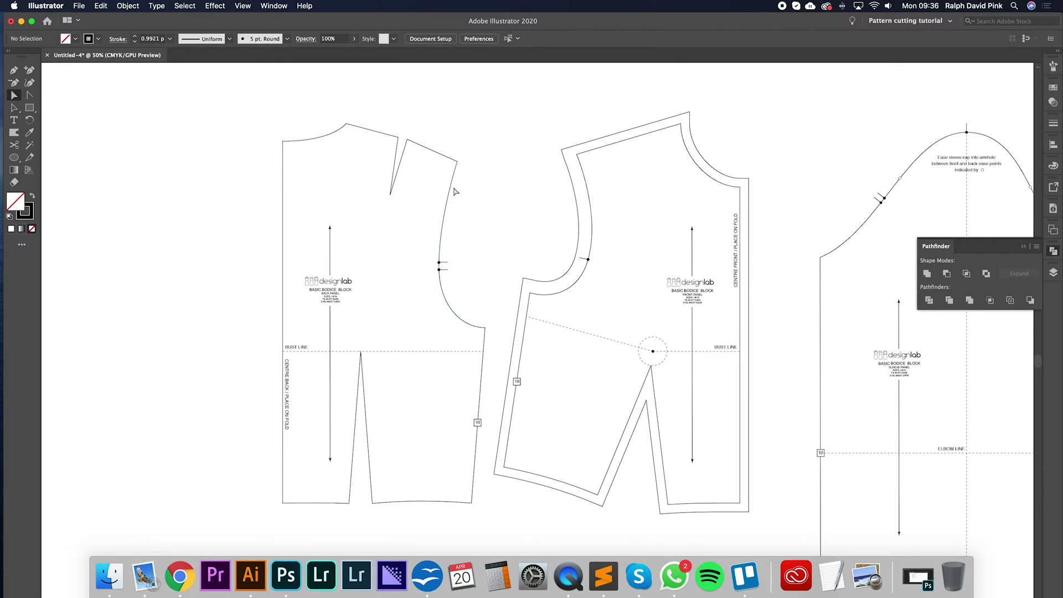
Step: Offset the back armhole curve by 1.5 cm with Offset Path
click(451, 189)
click(128, 5)
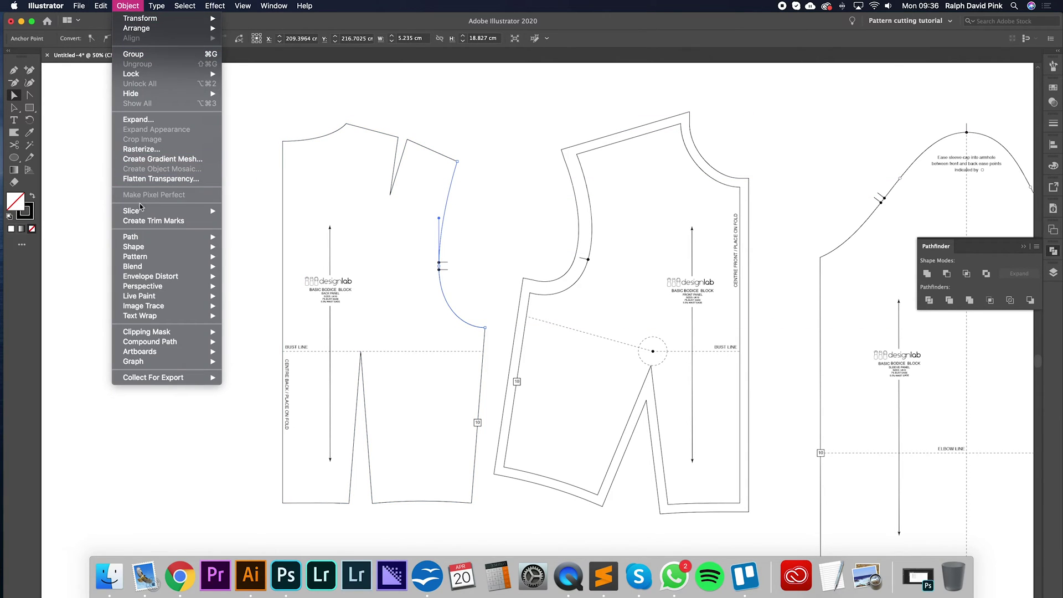
mouse_move(141, 237)
click(255, 272)
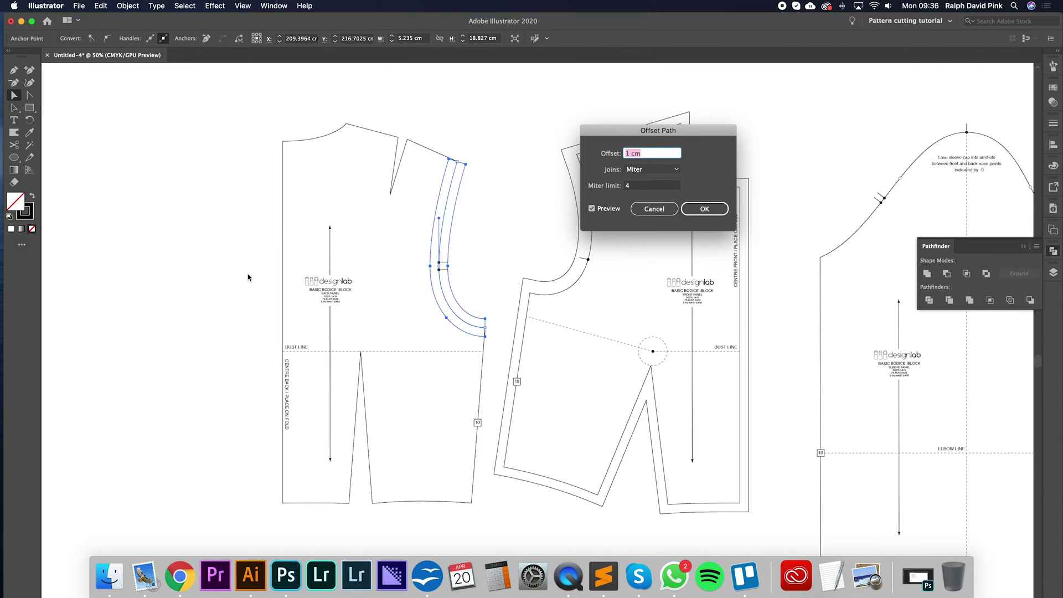
text(1.5)
click(704, 208)
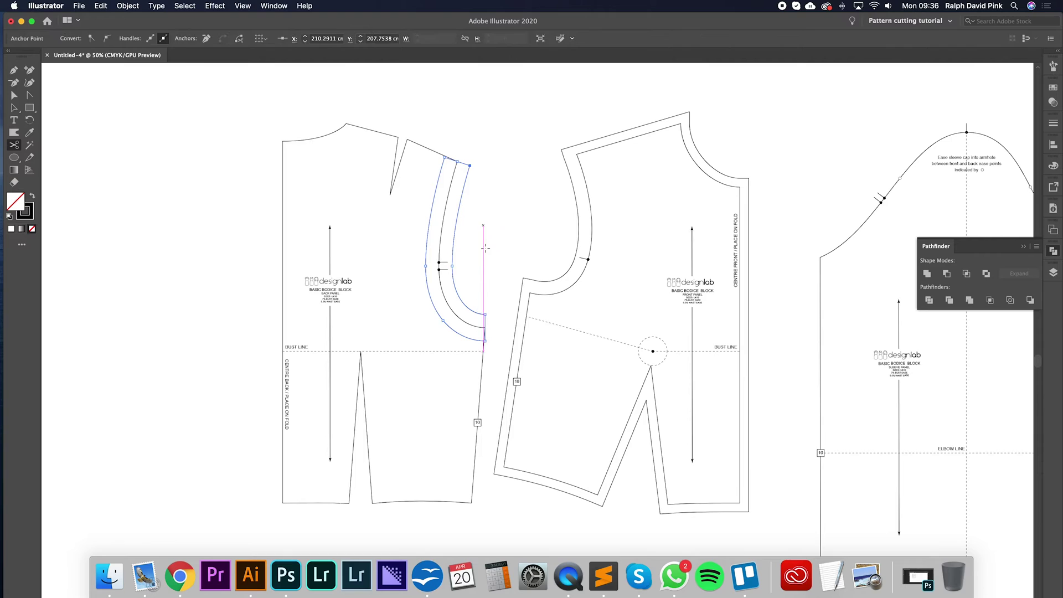
Step: Trim the offset armhole curve's top end at the back shoulder corner
click(485, 313)
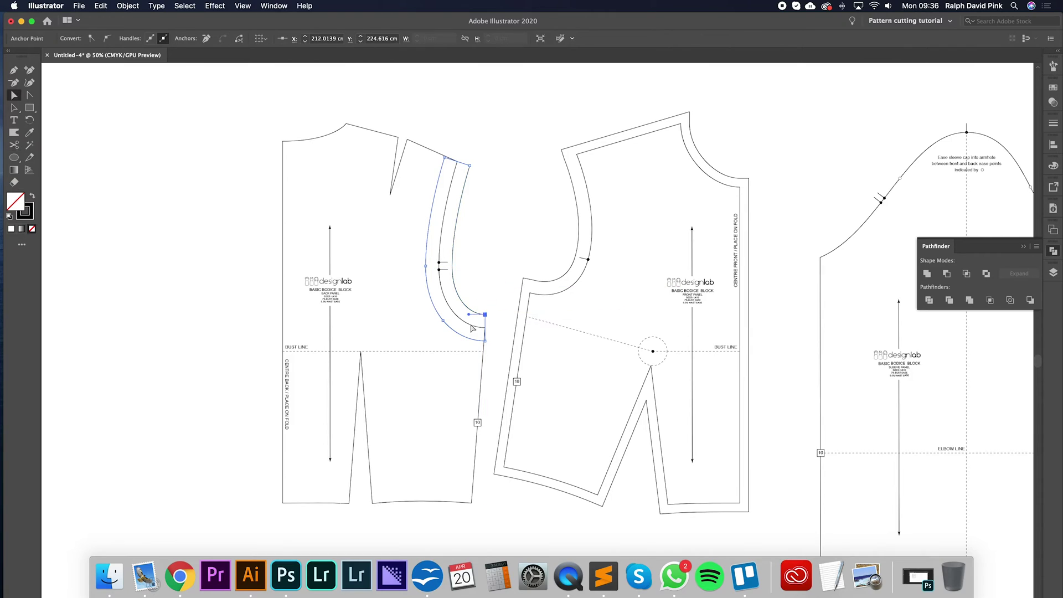
click(437, 298)
click(462, 167)
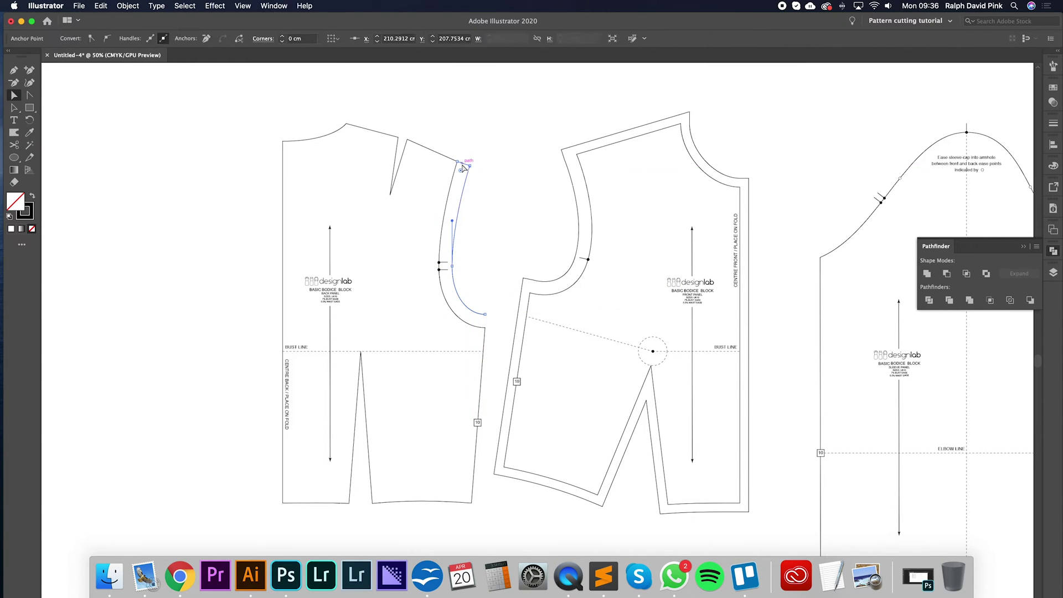
key(super+equal)
key(super+equal)
key(super+equal)
drag(509, 296, 494, 247)
key(c)
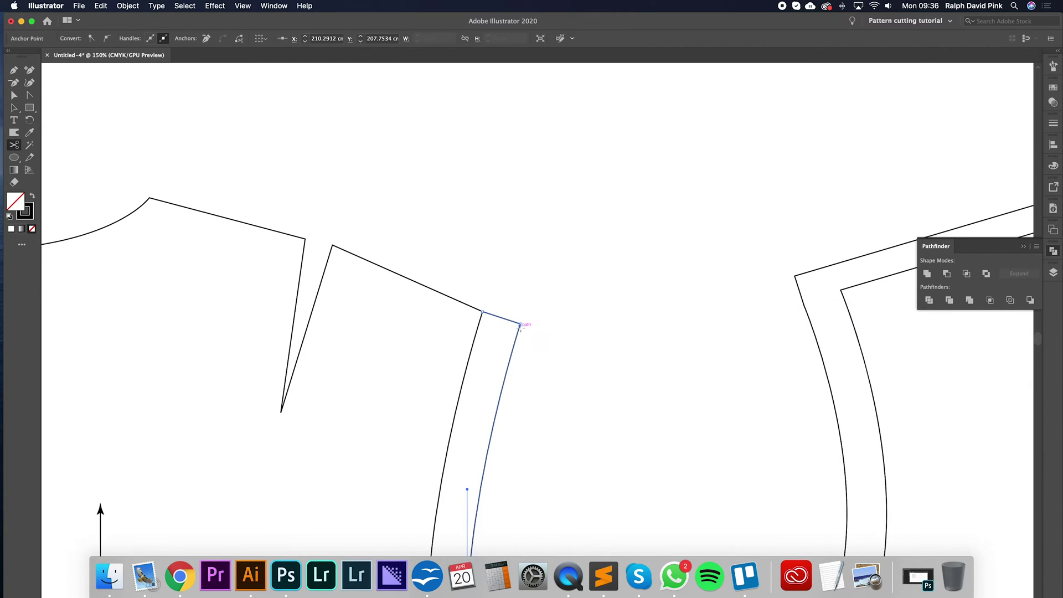
key(super+equal)
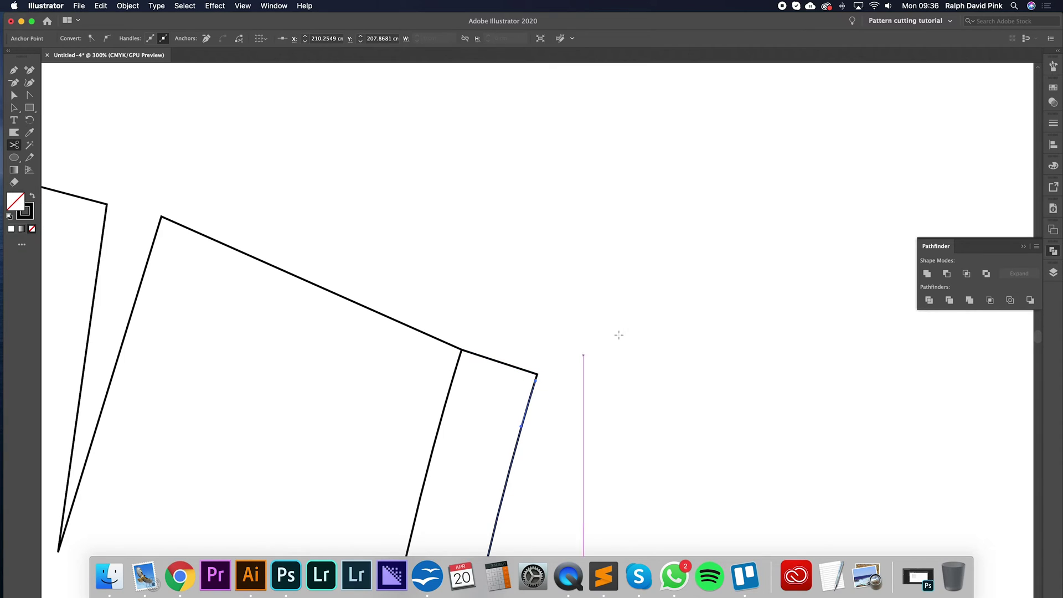
click(14, 95)
click(522, 287)
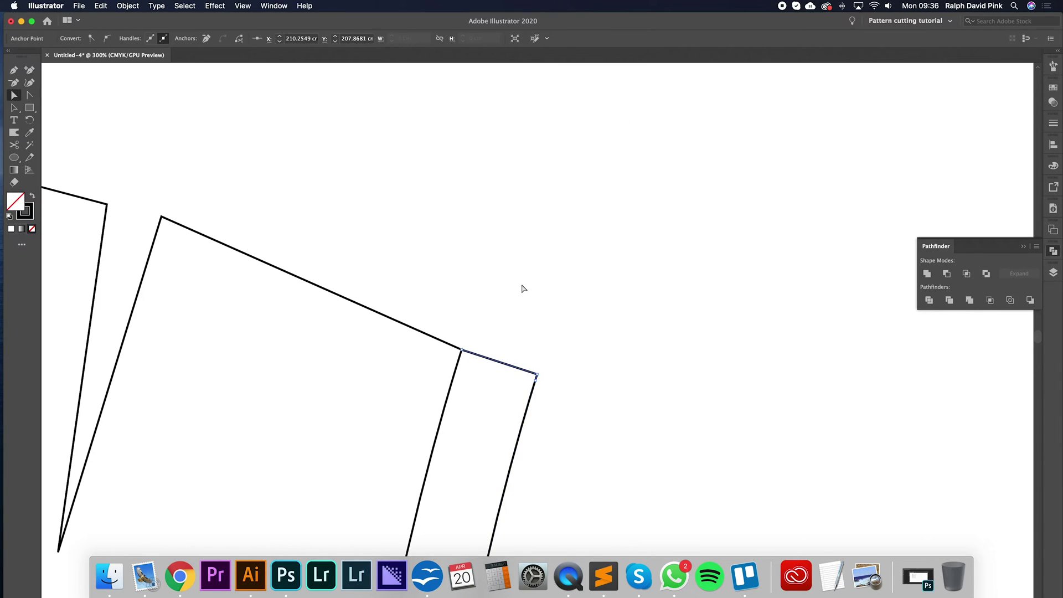
Step: Offset the remaining back bodice outline by 1 cm
key(super+minus)
key(super+minus)
key(super+minus)
key(super+minus)
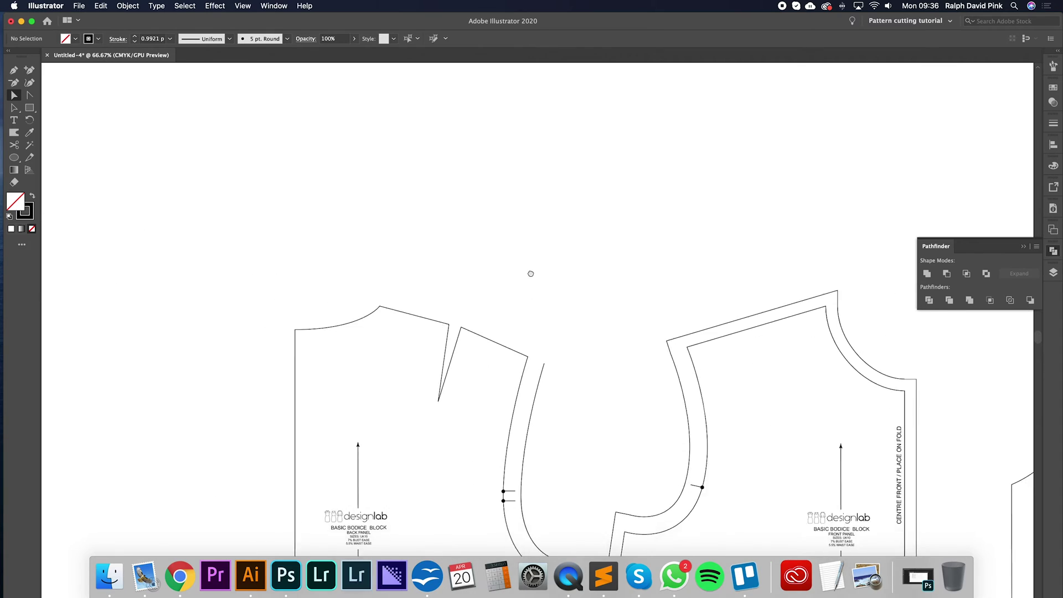
click(523, 194)
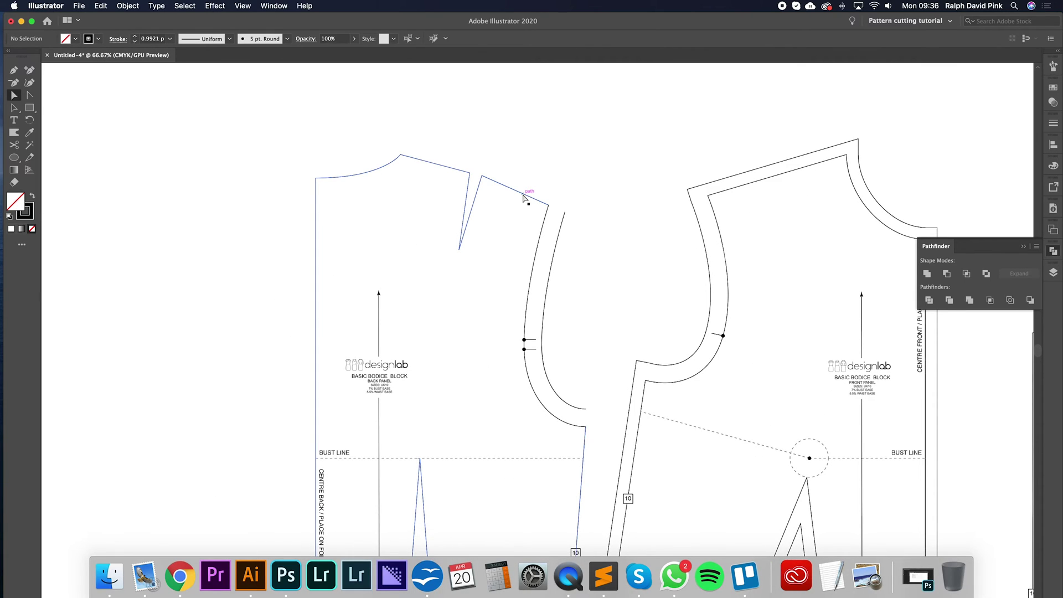
click(128, 6)
mouse_move(182, 237)
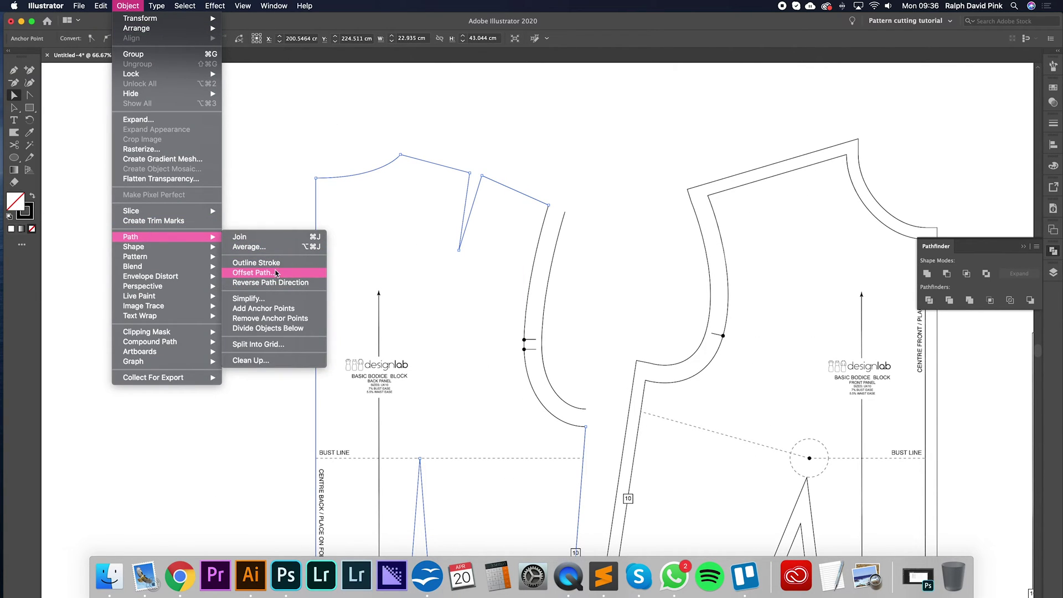
click(256, 272)
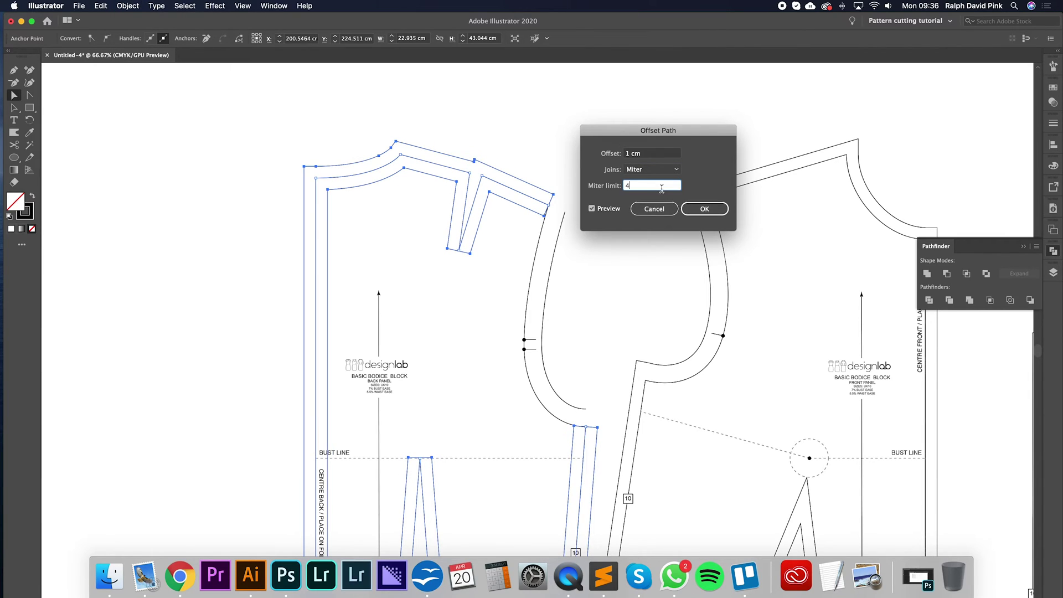
click(704, 209)
Step: Cut the offset at the shoulder corner and armhole end, deleting the inner section
click(14, 146)
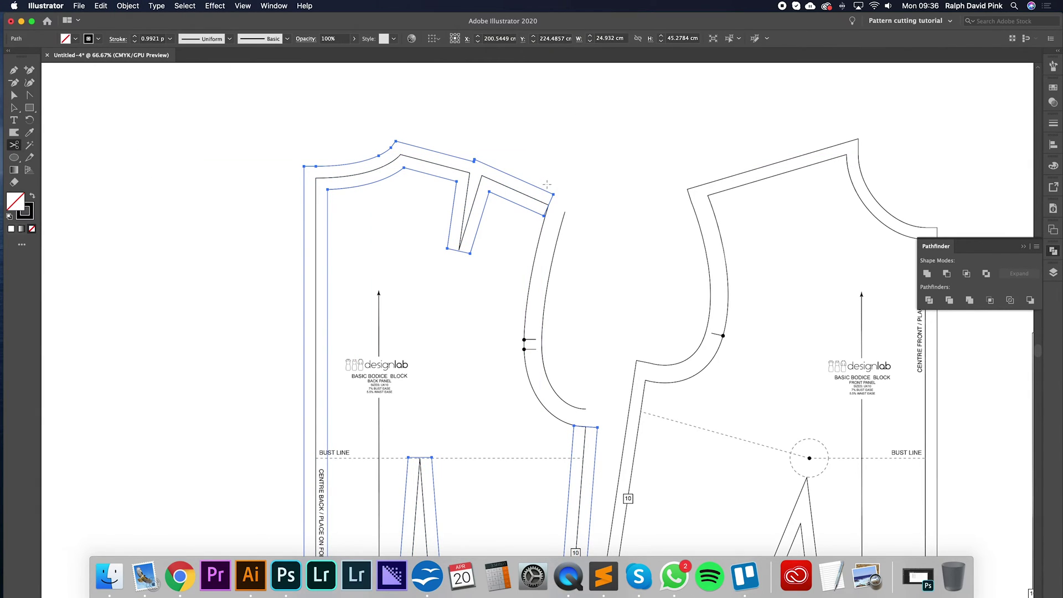
click(553, 194)
click(598, 427)
key(v)
click(573, 444)
key(Delete)
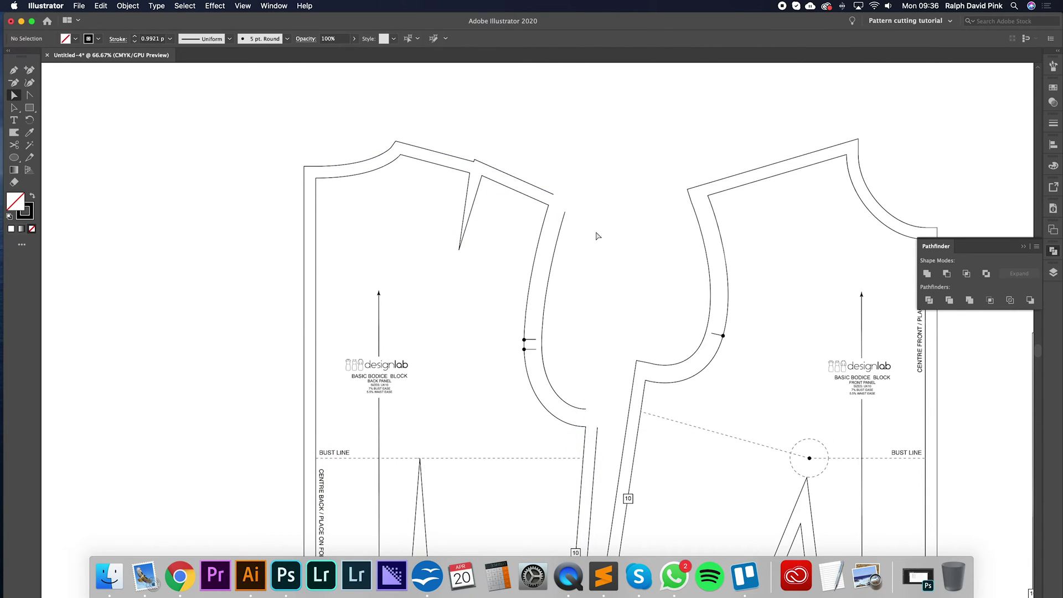
Step: Extend the back shoulder allowance line past the armhole and raise the side-seam line
click(564, 211)
key(super+z)
click(584, 195)
drag(553, 194, 599, 215)
drag(597, 428, 603, 342)
click(581, 374)
Step: Draw Pen lines linking the armhole allowance ends to the shoulder and side-seam extensions
click(14, 72)
click(565, 211)
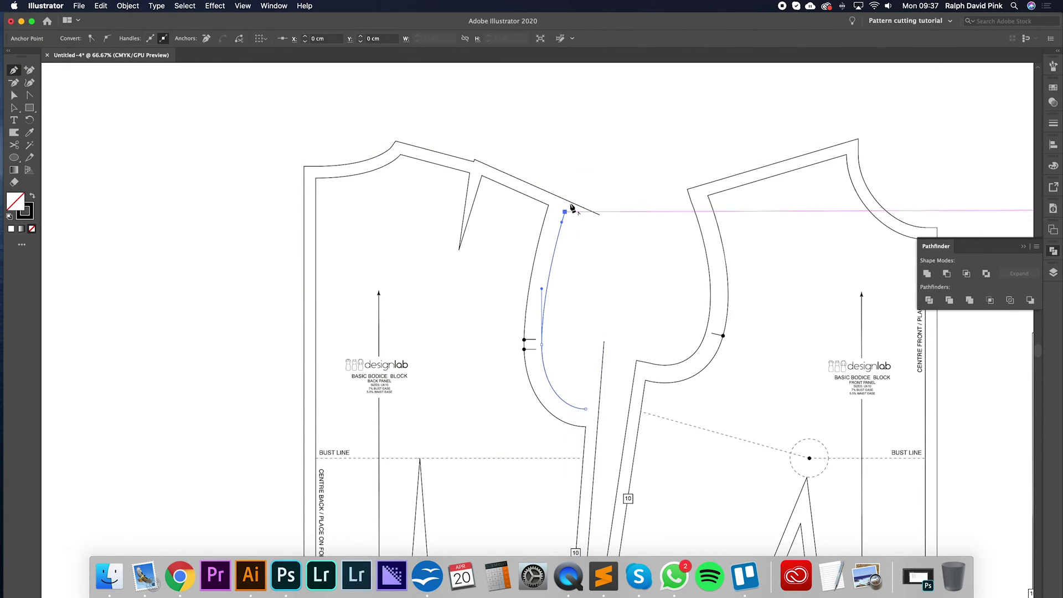
click(589, 129)
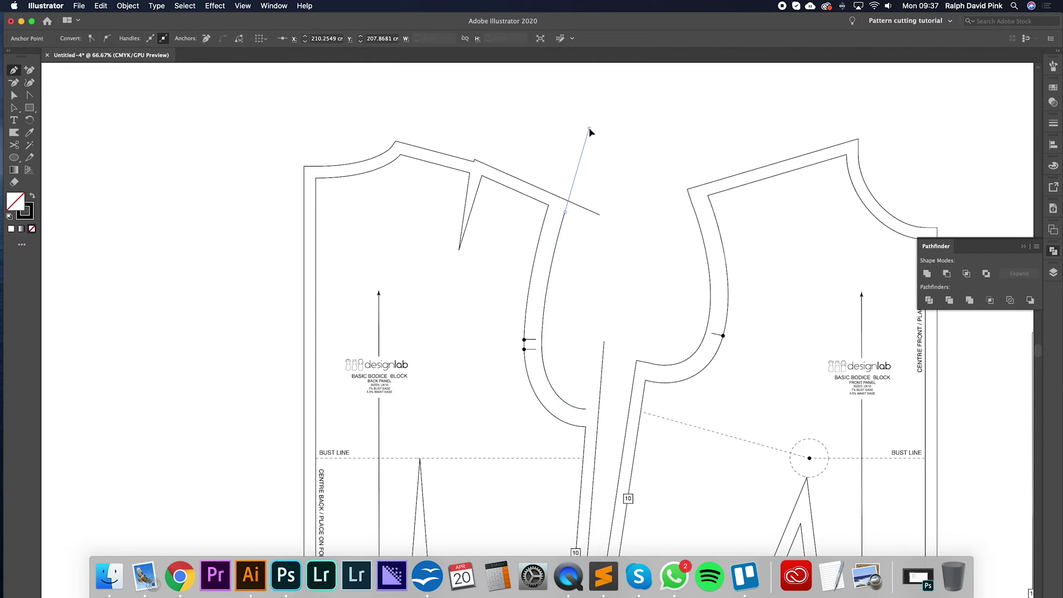
click(599, 215)
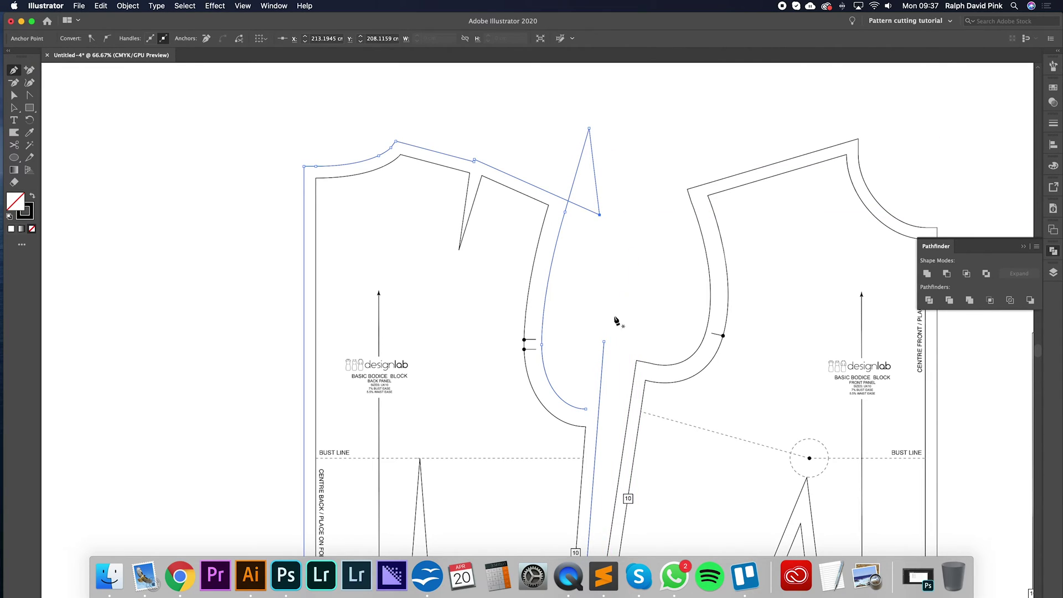
click(586, 408)
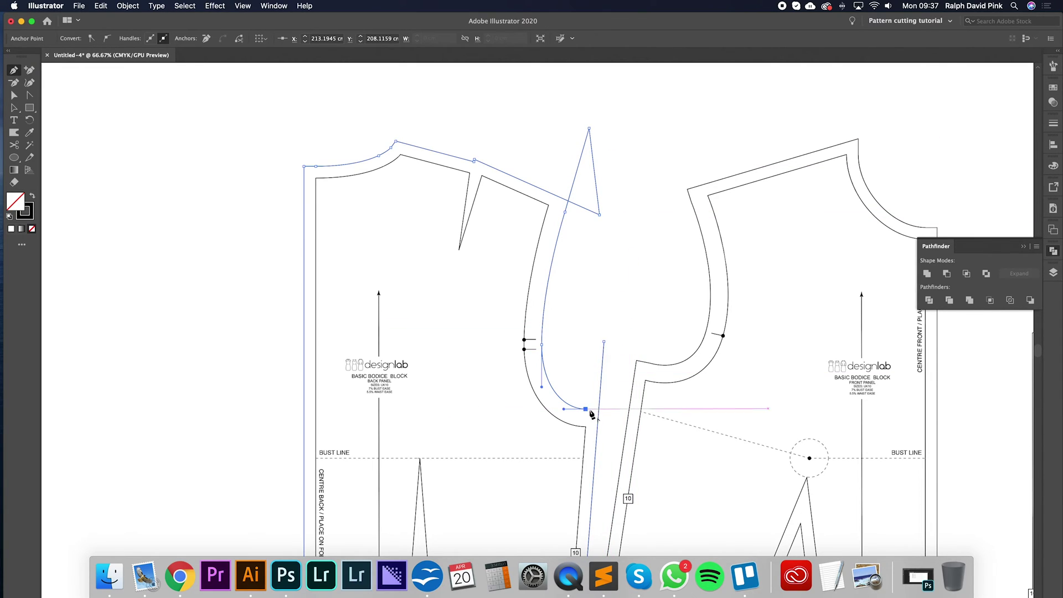
click(666, 411)
click(603, 341)
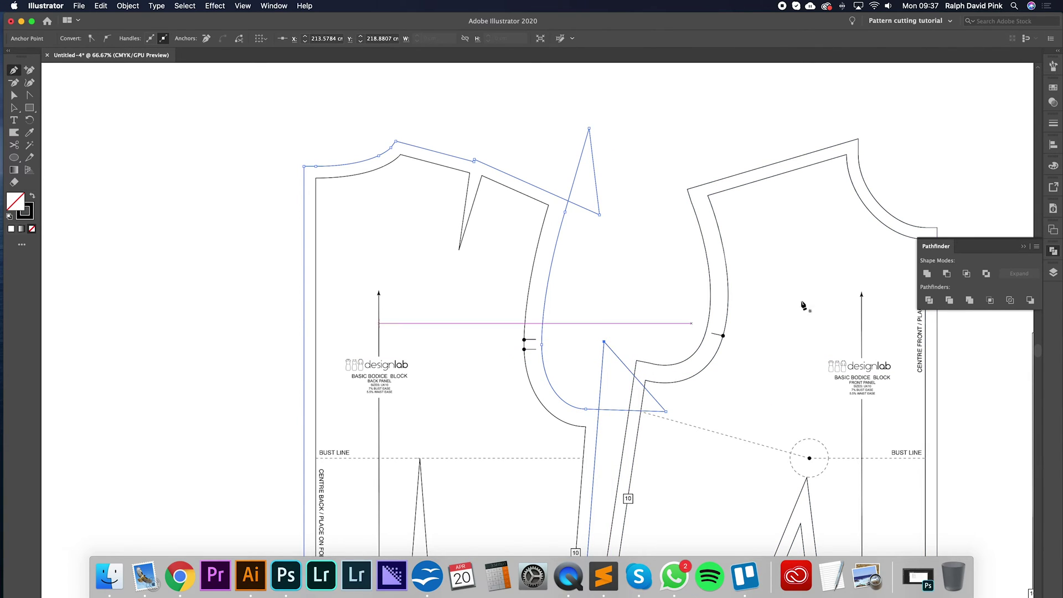
Step: Unite the back allowance pieces into one outline and delete the leftover triangle
click(927, 274)
key(v)
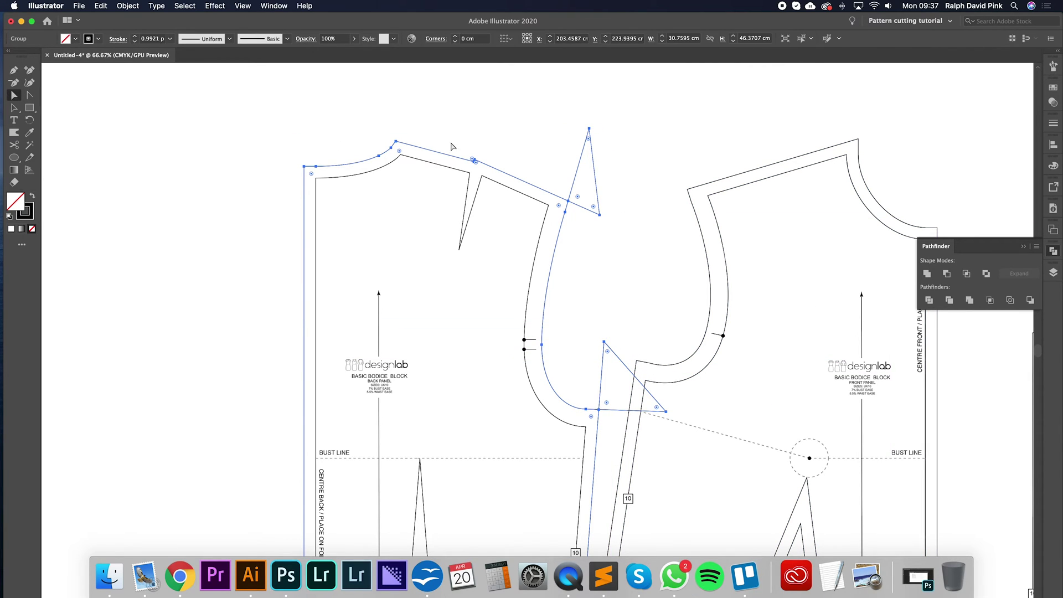
click(552, 154)
click(613, 352)
key(Delete)
Step: Add an anchor point on the back outline at the shoulder dart
key(super+plus)
key(super+plus)
key(plus)
drag(617, 240, 664, 498)
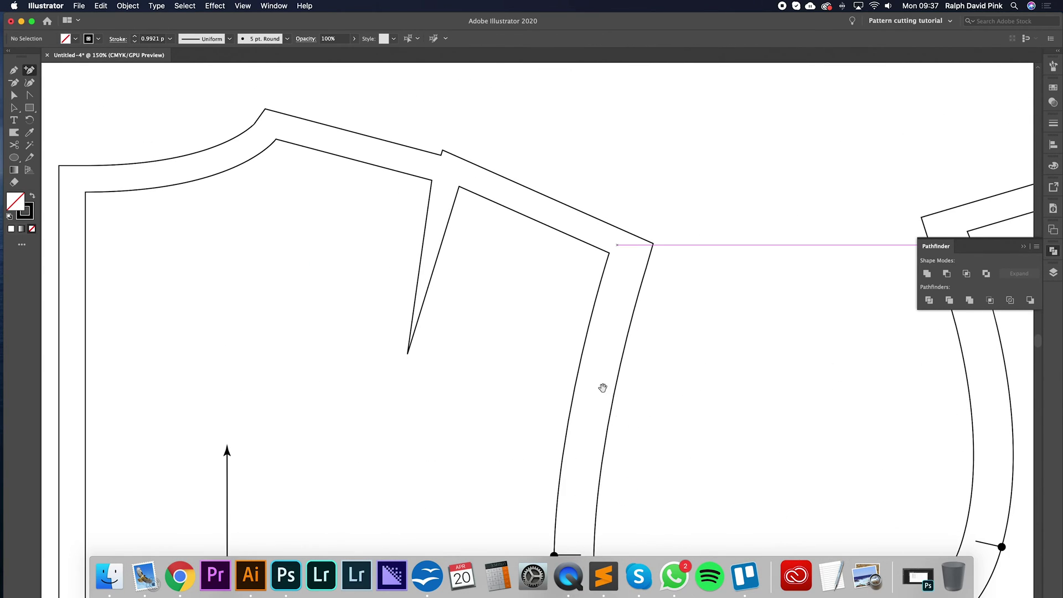
click(469, 164)
key(minus)
key(v)
click(495, 136)
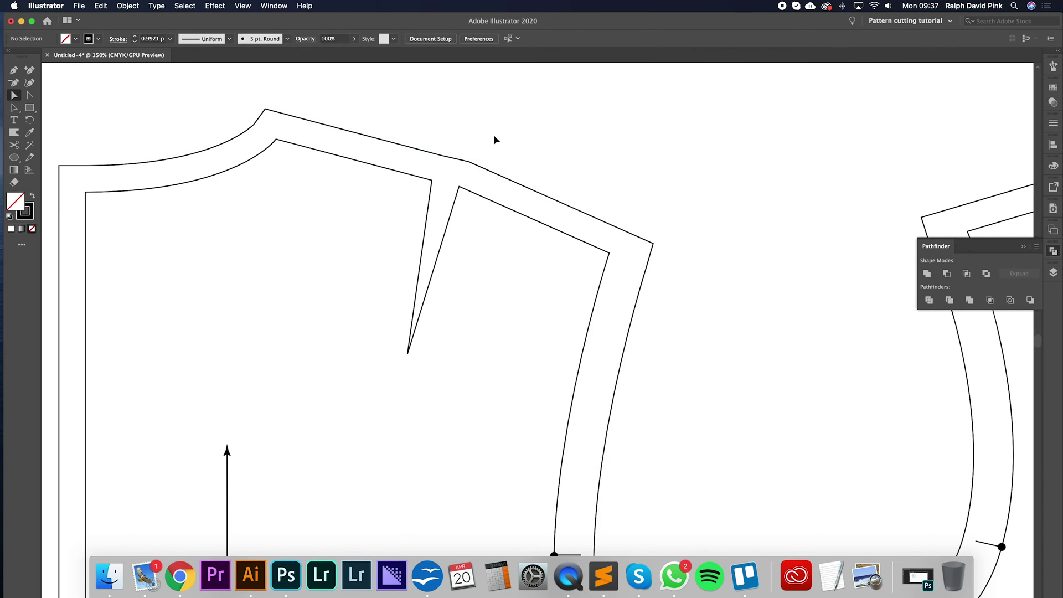
key(super+minus)
key(super+minus)
key(super+minus)
key(super+minus)
drag(566, 322, 474, 178)
drag(548, 249, 392, 241)
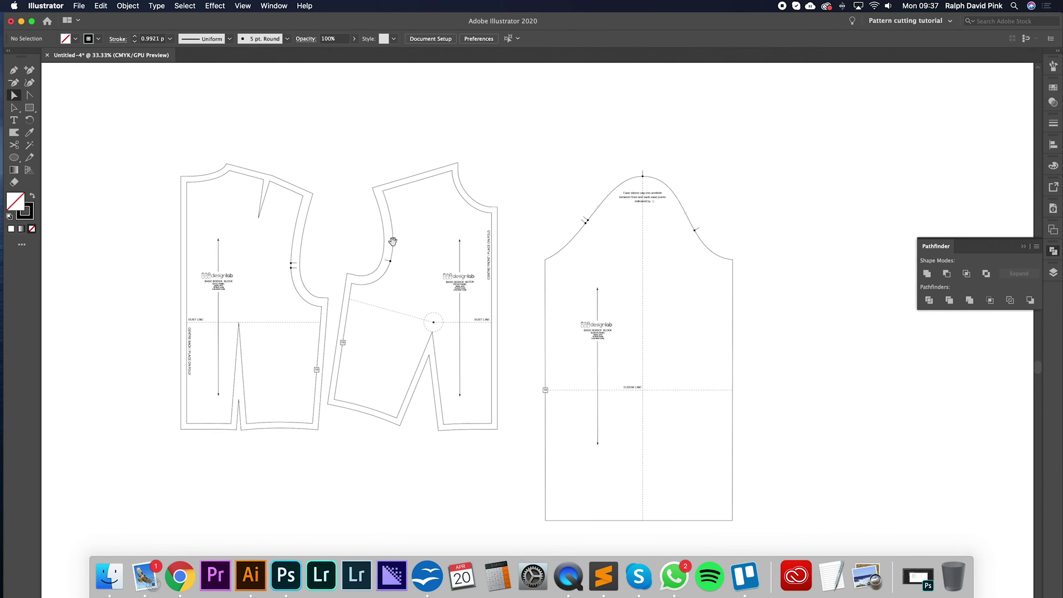
Step: Cut the sleeve outline at its left and right underarm points
key(super+plus)
key(super+plus)
drag(621, 177, 628, 324)
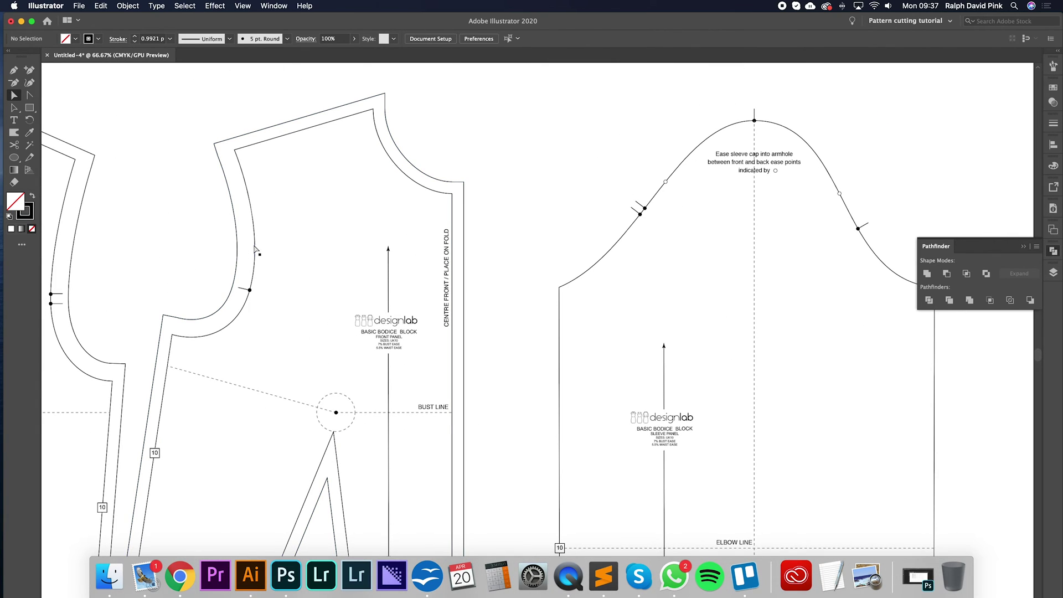
click(579, 276)
drag(649, 303, 540, 270)
scroll(540, 270, up, 2)
scroll(539, 270, right, 1)
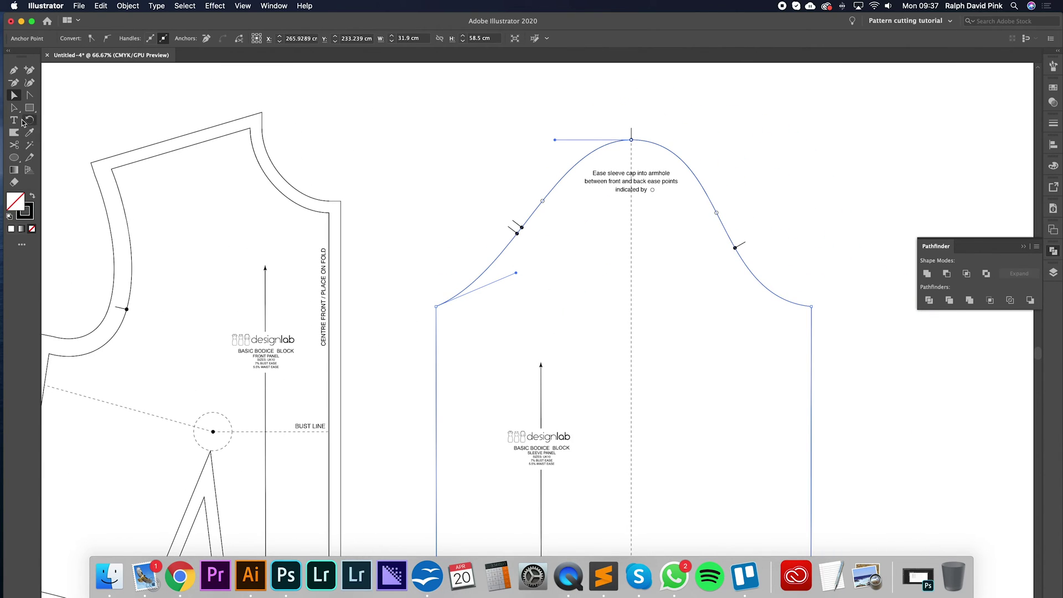
click(14, 145)
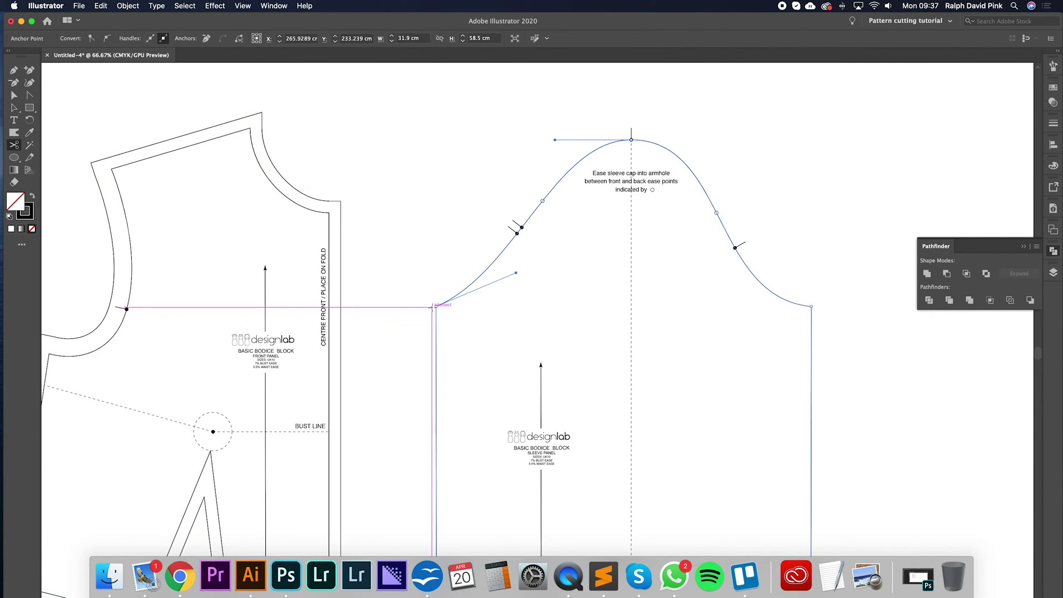
click(436, 306)
click(811, 306)
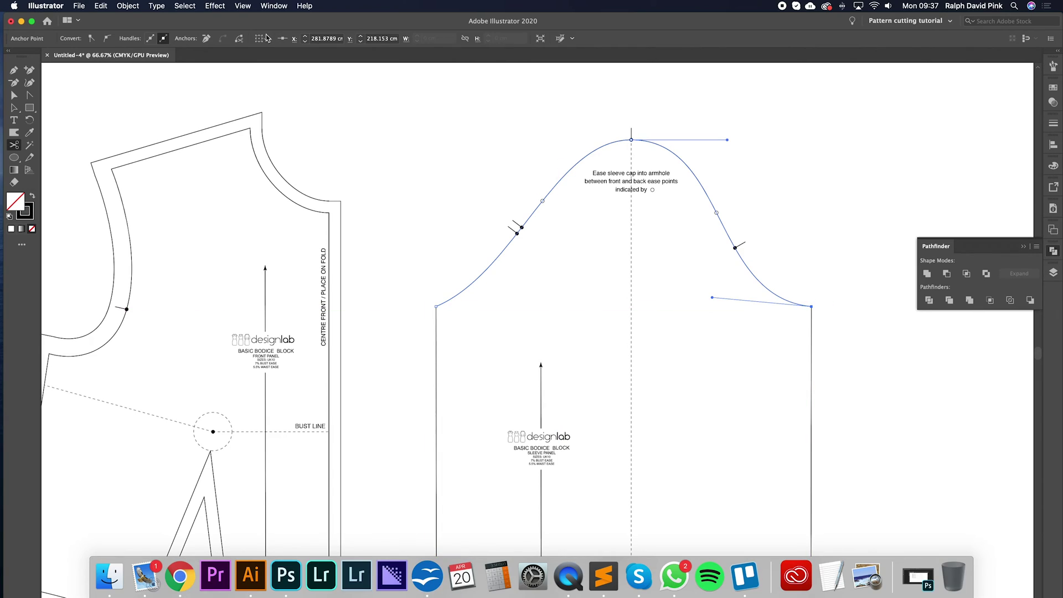
Step: Offset the separated sleeve cap curve with Offset Path to form its seam allowance
click(123, 7)
click(138, 6)
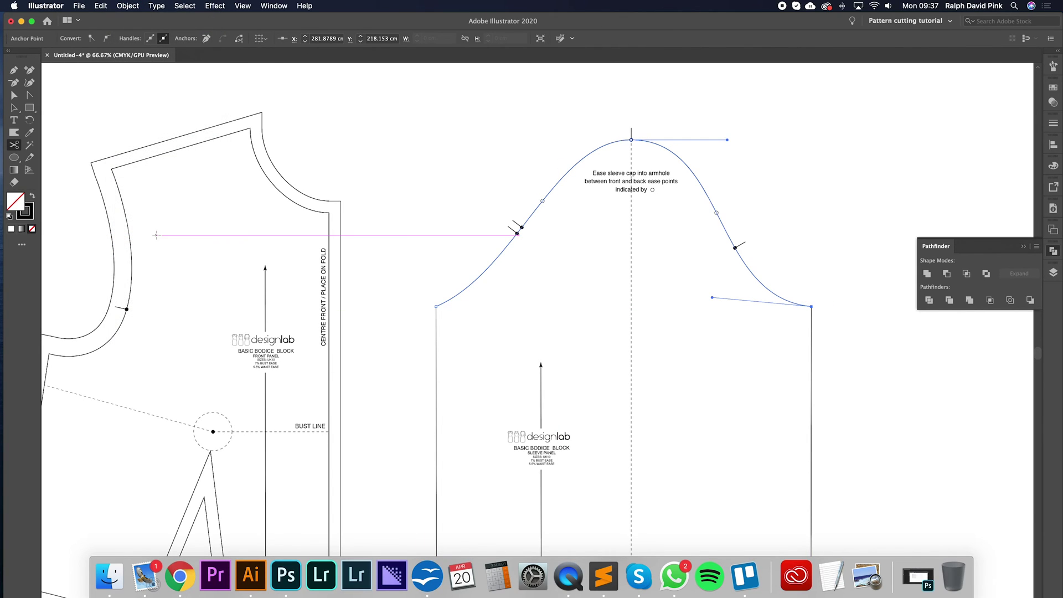
click(138, 5)
mouse_move(158, 237)
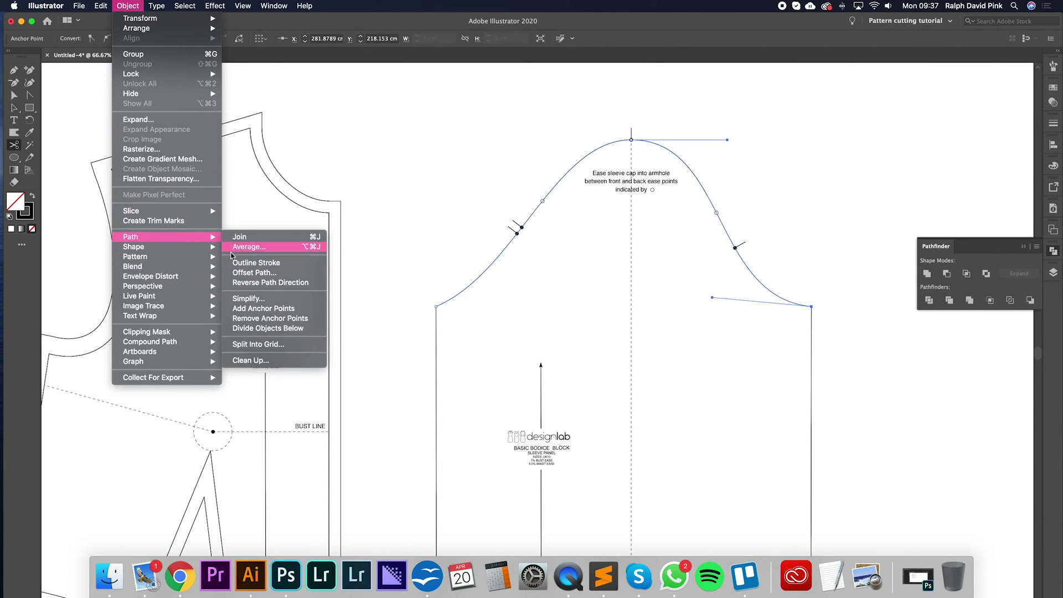
click(247, 272)
text(1.5)
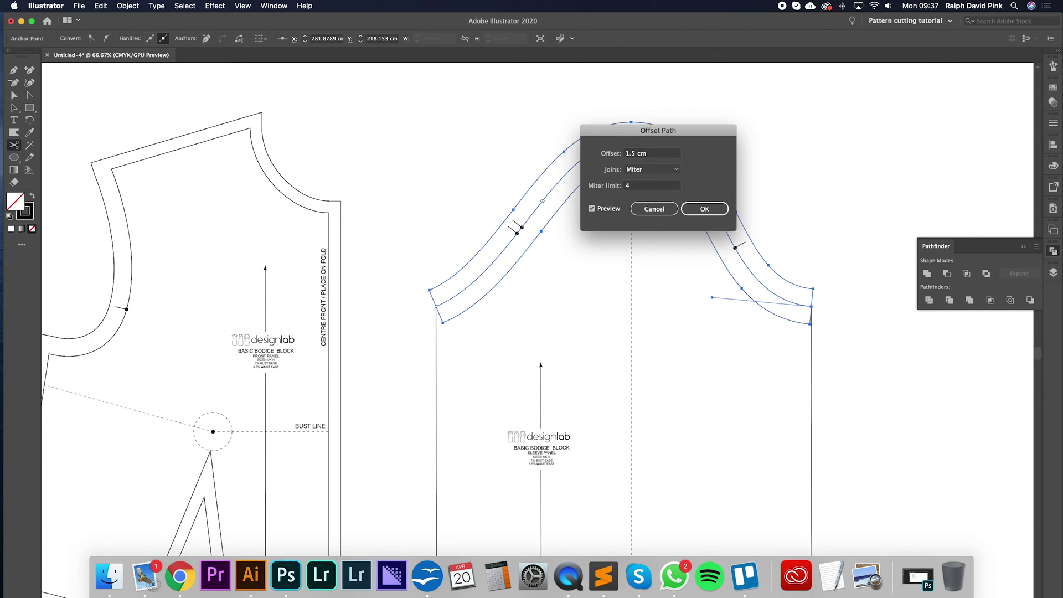
key(Return)
Step: Cut the offset curve at both ends and delete the unwanted inner offset curve
click(430, 290)
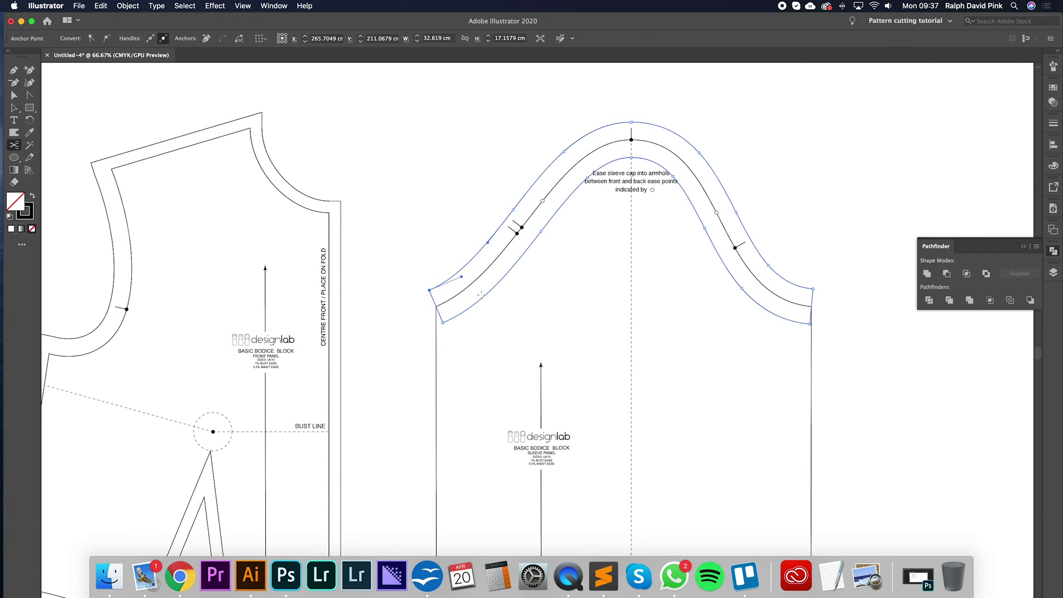
click(812, 288)
key(v)
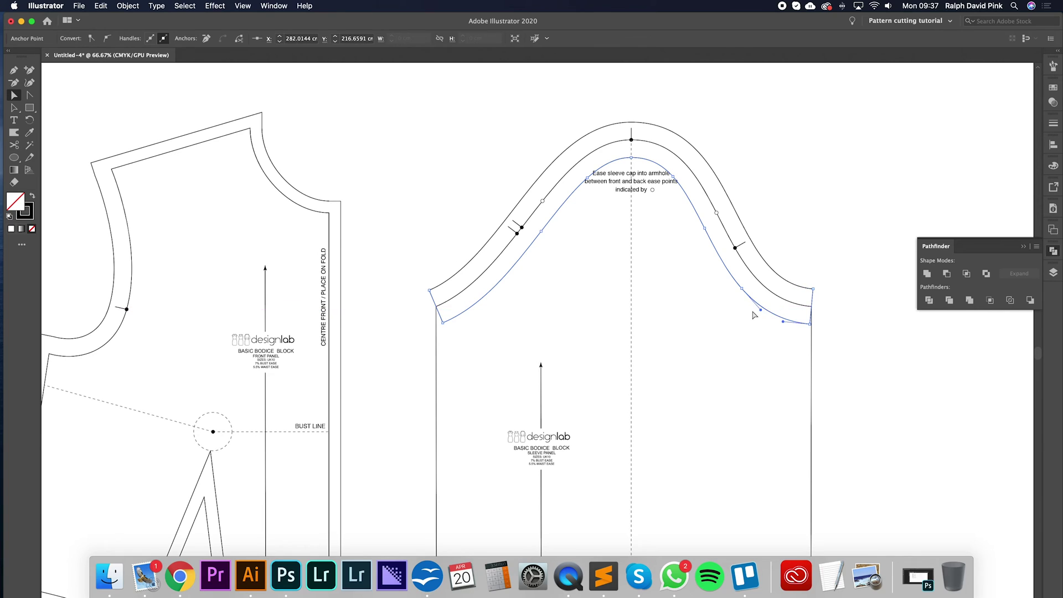
key(Delete)
scroll(755, 320, down, 3)
scroll(755, 320, right, 3)
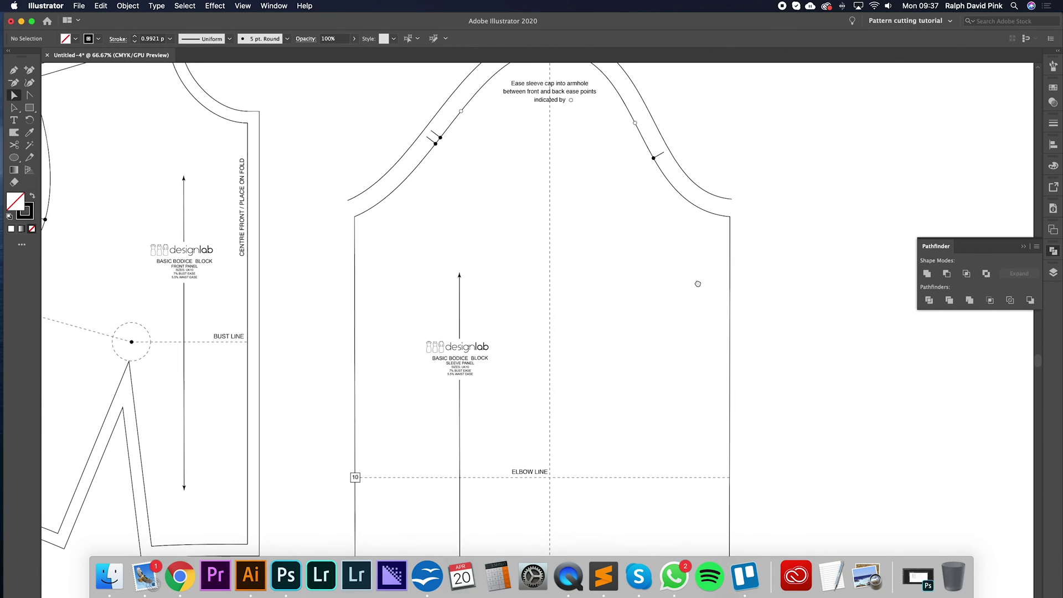
click(128, 6)
Step: Offset the sleeve side seams, cut and delete the inner offset lines, and stretch both side lines upward
mouse_move(166, 238)
click(263, 273)
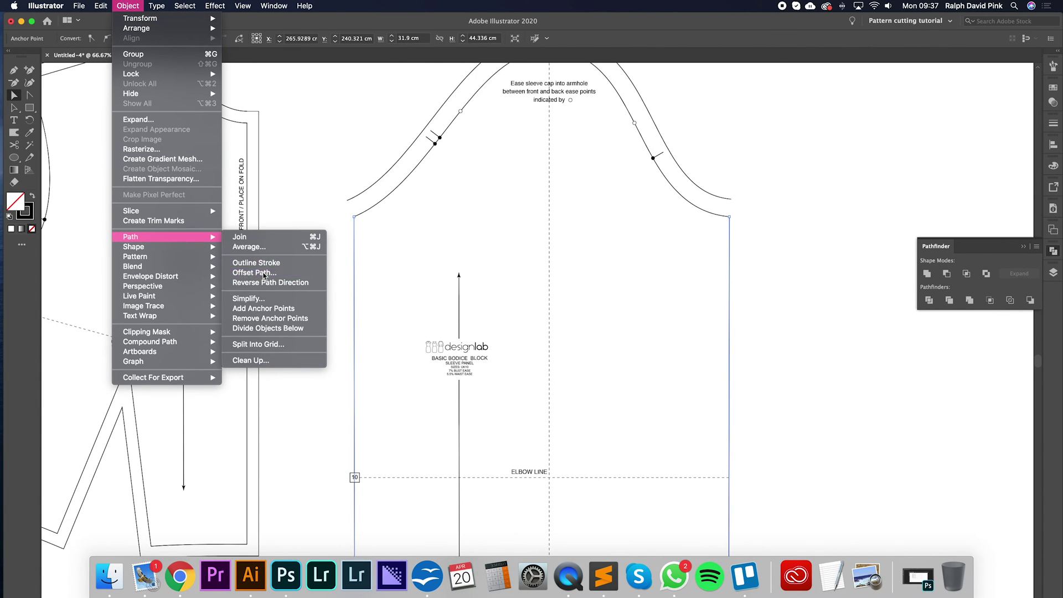
key(Return)
key(c)
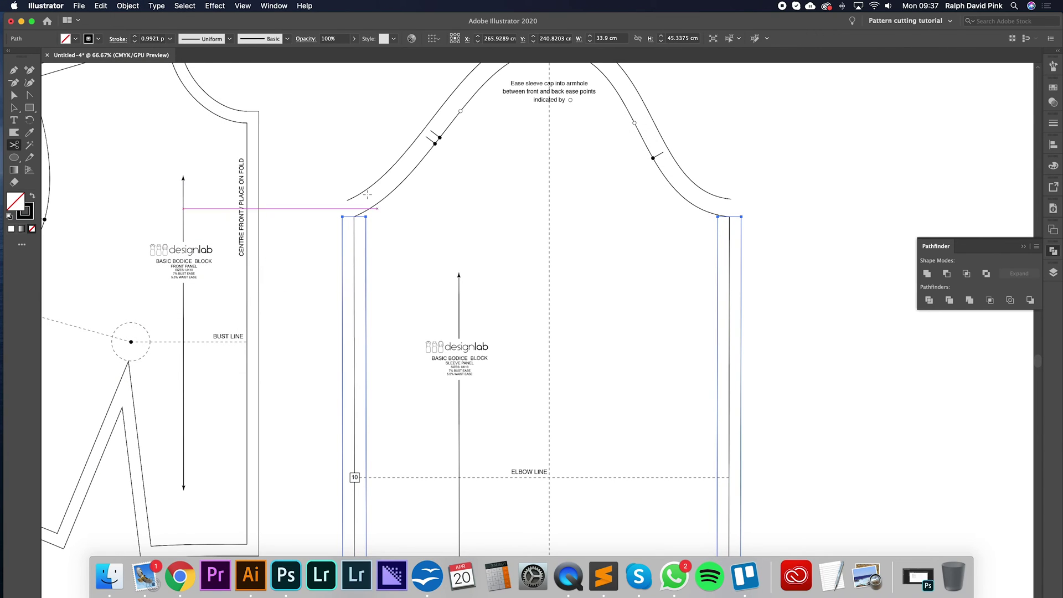
click(740, 217)
key(v)
click(718, 238)
key(Delete)
drag(747, 216, 741, 124)
drag(346, 219, 346, 130)
Step: Pen-draw underarm corners joining the cap allowance ends to both side allowance lines
key(p)
click(348, 201)
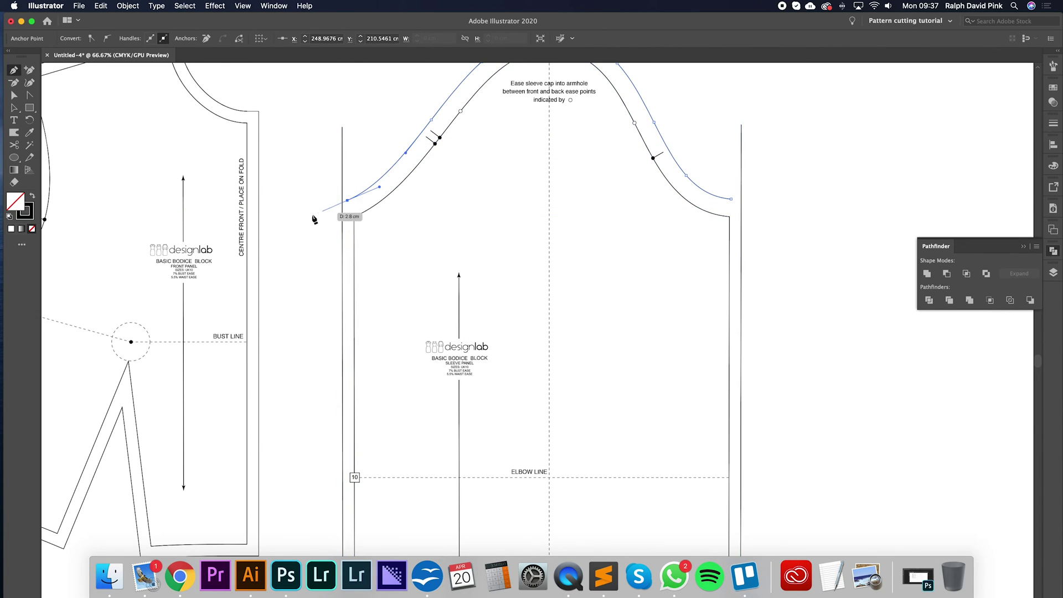
drag(293, 224, 299, 223)
click(342, 128)
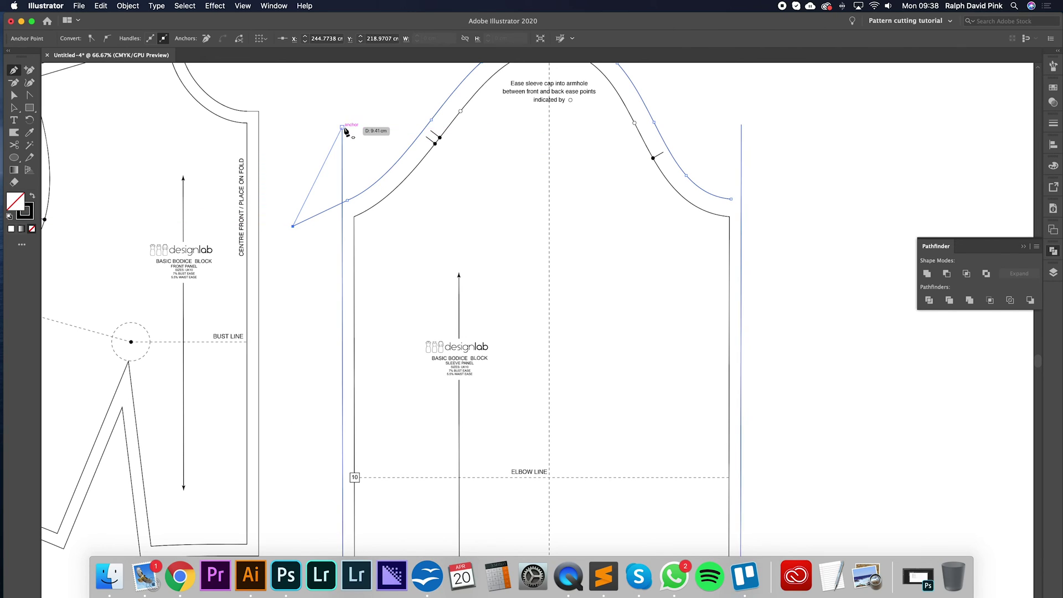
click(731, 199)
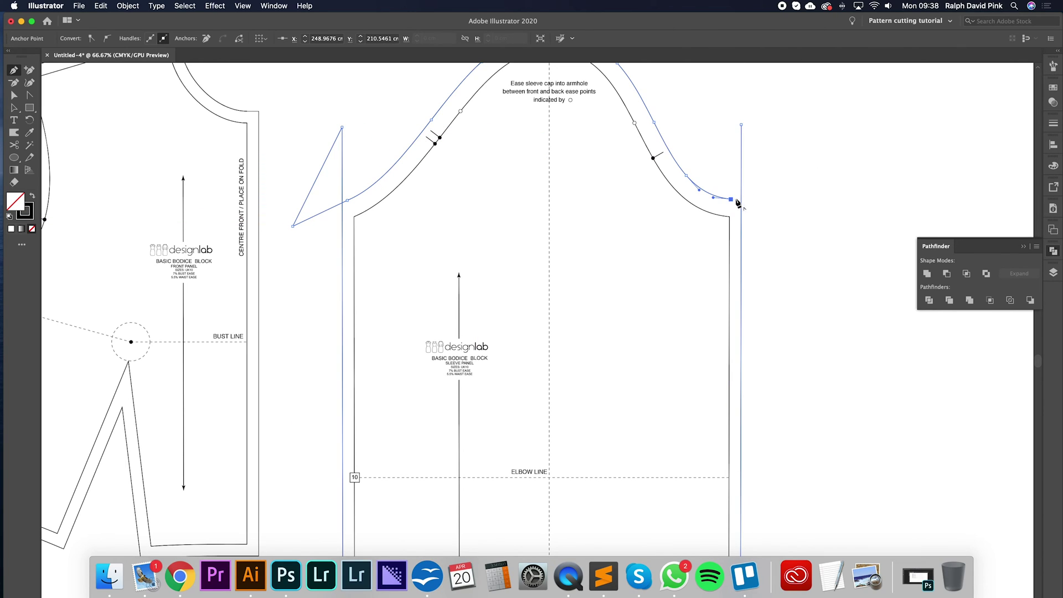
click(805, 206)
click(741, 126)
Step: Unite the allowance pieces into one outline and delete the leftover triangle beside the sleeve
click(927, 274)
key(v)
click(764, 232)
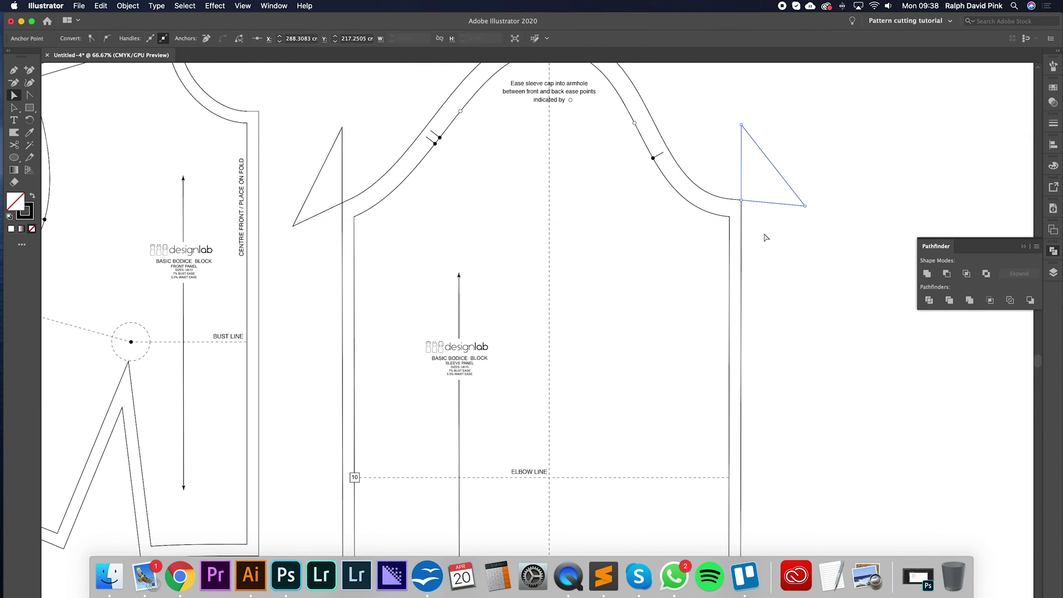
click(325, 162)
key(Delete)
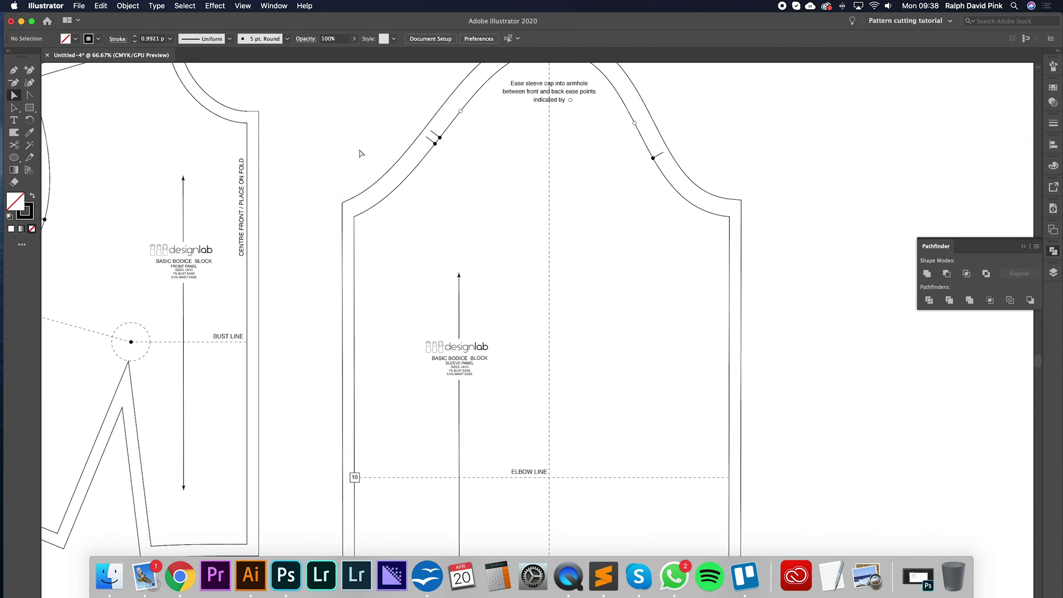
key(super+plus)
key(super+plus)
drag(568, 188, 622, 327)
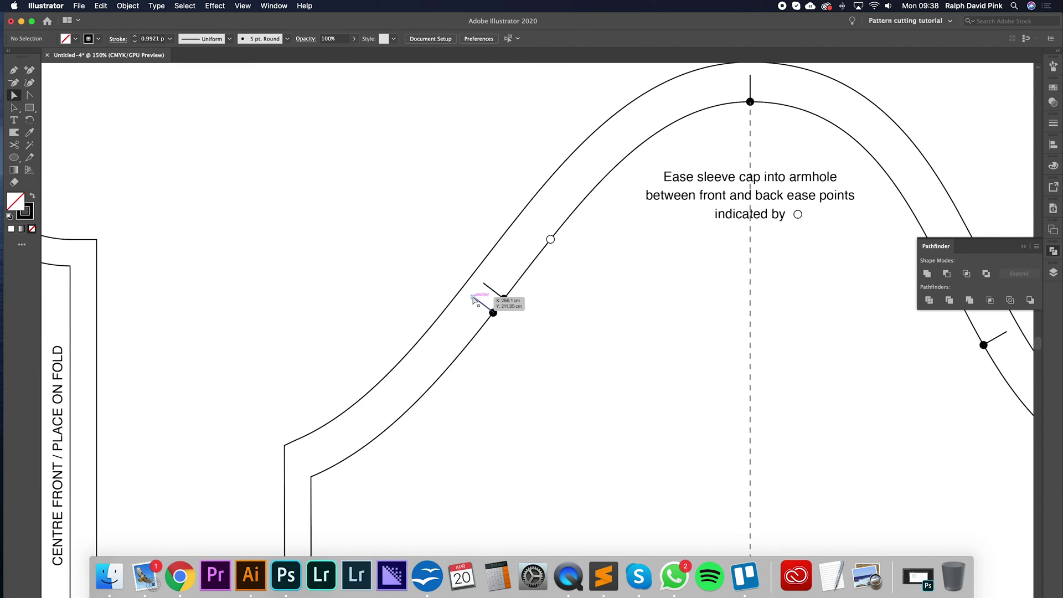
Step: Drag both sleeve cap notch lines outward until their ends snap onto the outer allowance curve
shift+click(486, 289)
click(155, 152)
click(473, 299)
shift+click(484, 285)
drag(486, 287, 473, 276)
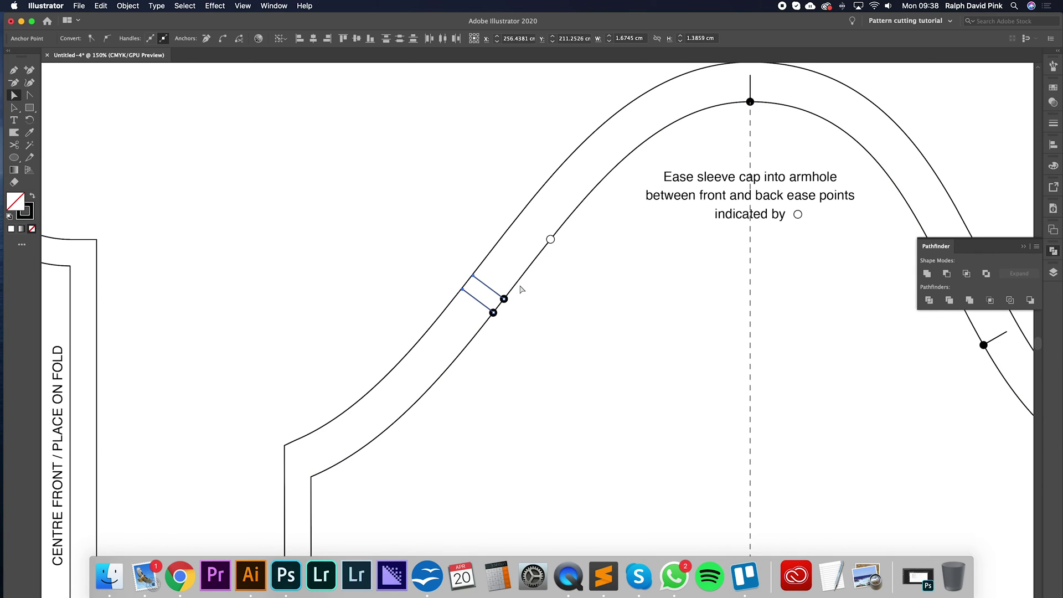
drag(927, 325, 462, 316)
drag(543, 324, 552, 316)
click(577, 303)
key(super+minus)
key(super+minus)
scroll(526, 288, left, 10)
scroll(493, 265, down, 4)
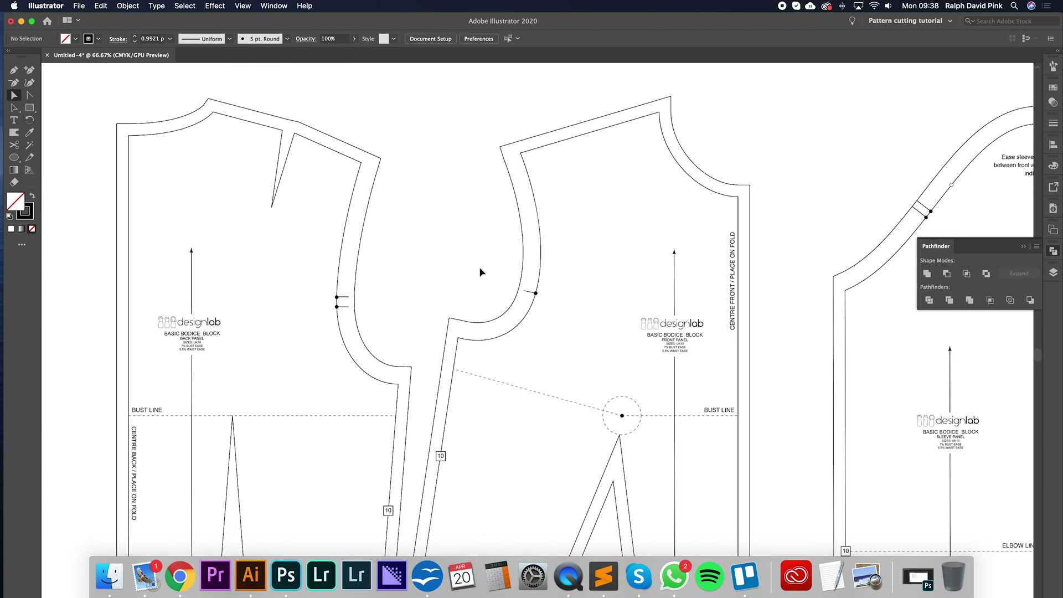
Step: At 200% zoom, drag the armhole notch line ends so they align with the seam line
key(super+plus)
key(super+plus)
key(super+plus)
drag(576, 156, 629, 363)
drag(552, 331, 532, 320)
scroll(676, 316, left, 10)
scroll(676, 316, up, 1)
drag(399, 366, 420, 396)
click(520, 368)
Step: Zoom out to 33.33% to show all three pieces and close the Pathfinder panel
key(super+minus)
key(super+minus)
key(super+minus)
drag(666, 404, 444, 309)
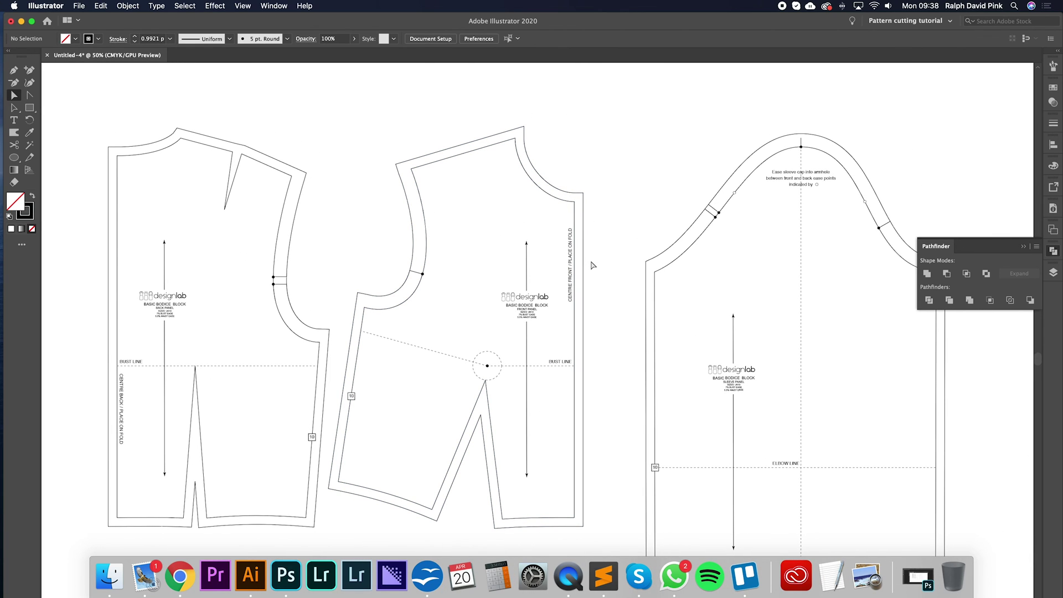
key(super+minus)
scroll(590, 260, down, 1)
scroll(590, 260, right, 1)
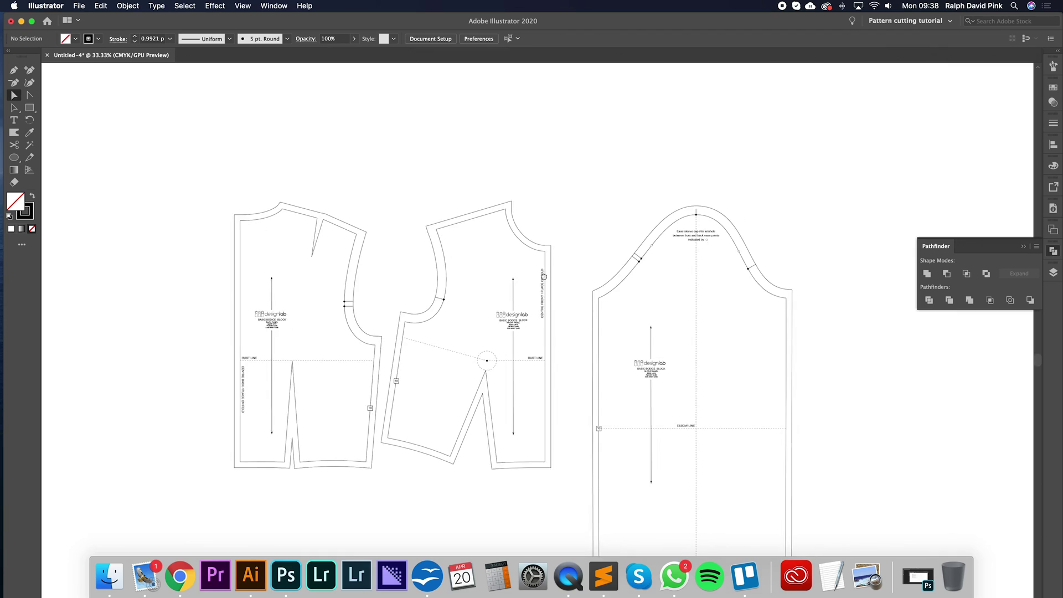
click(1024, 246)
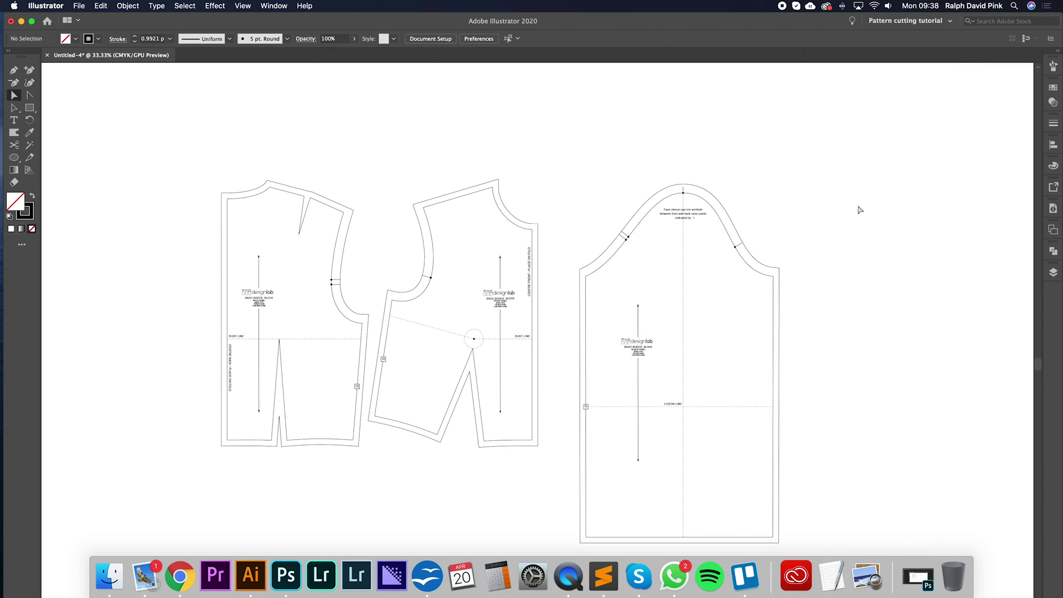